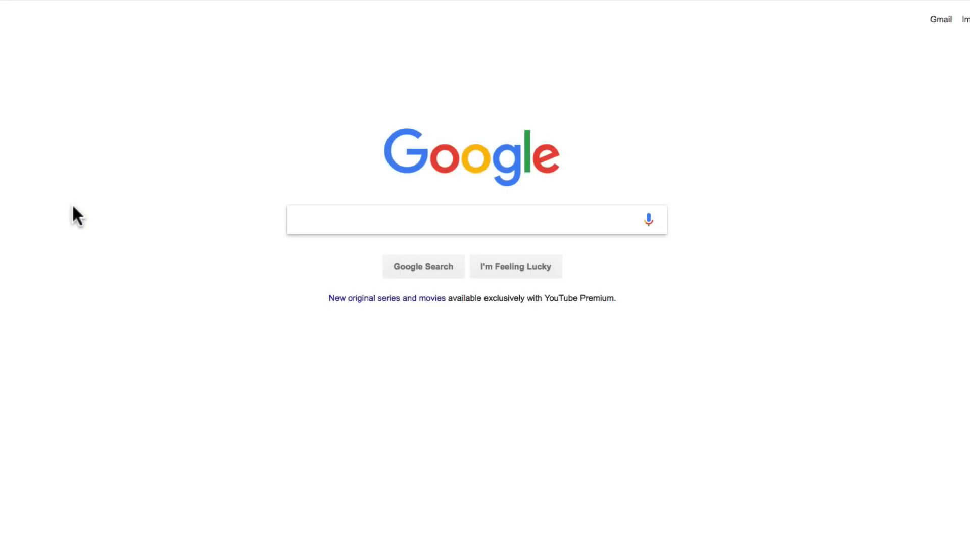
Search the web for "reaper stash" and open the REAPER Stash site.
text(reaper stash)
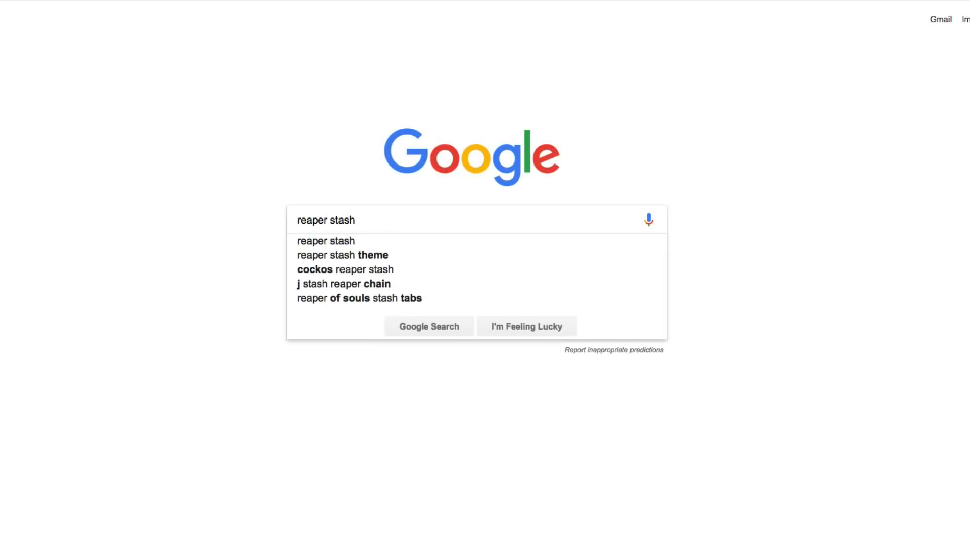
key(Return)
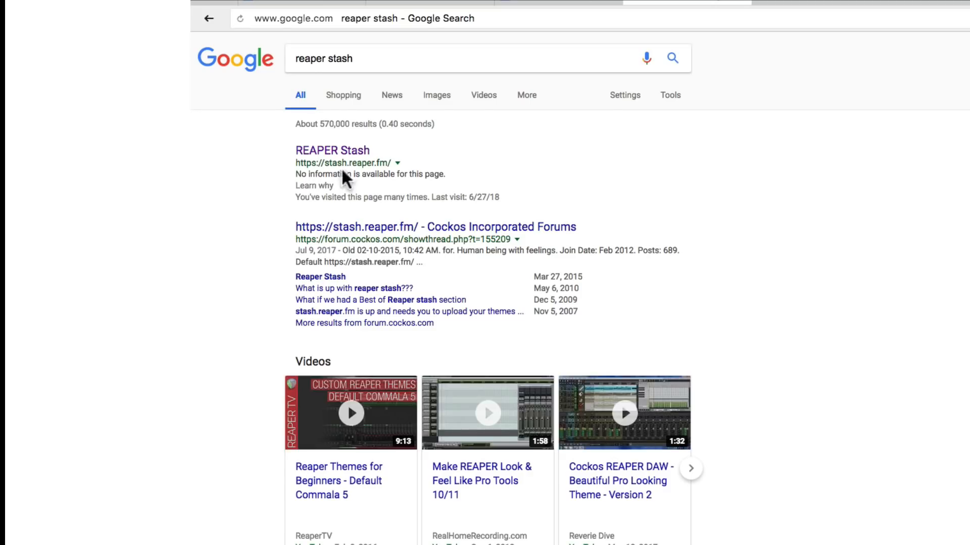
click(299, 152)
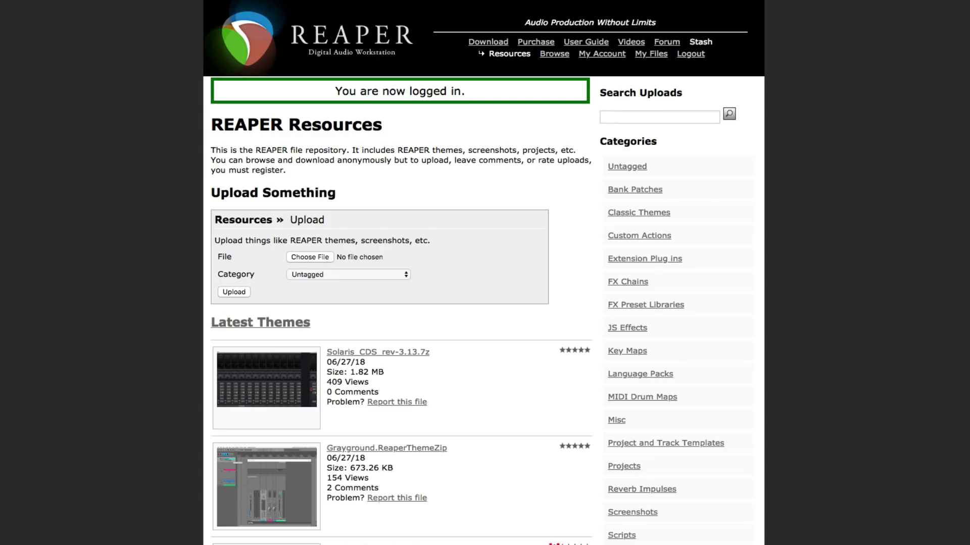
Search the uploads for "first synth part" and download the First Synth Part - Drum Loop file.
click(626, 118)
text(fir)
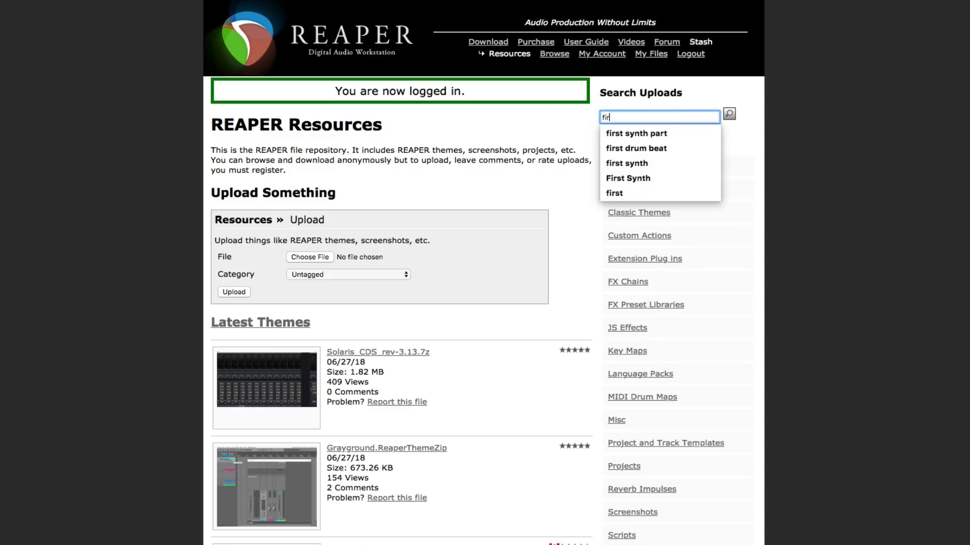
text(st synth part)
key(Return)
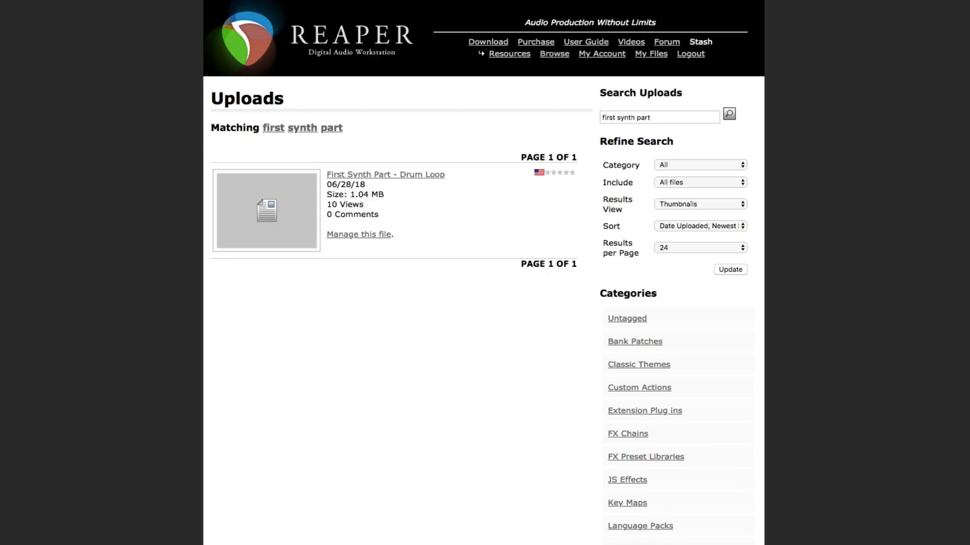
click(415, 177)
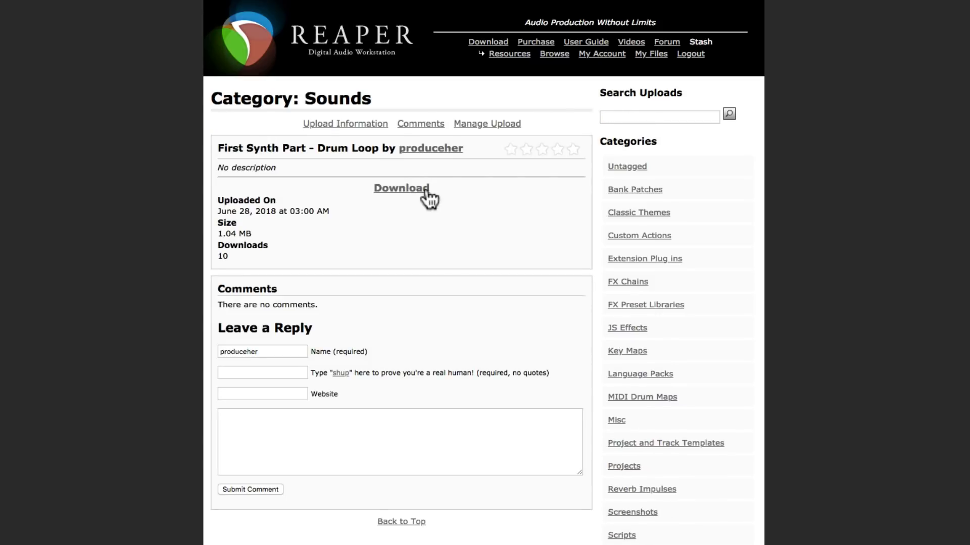
click(428, 198)
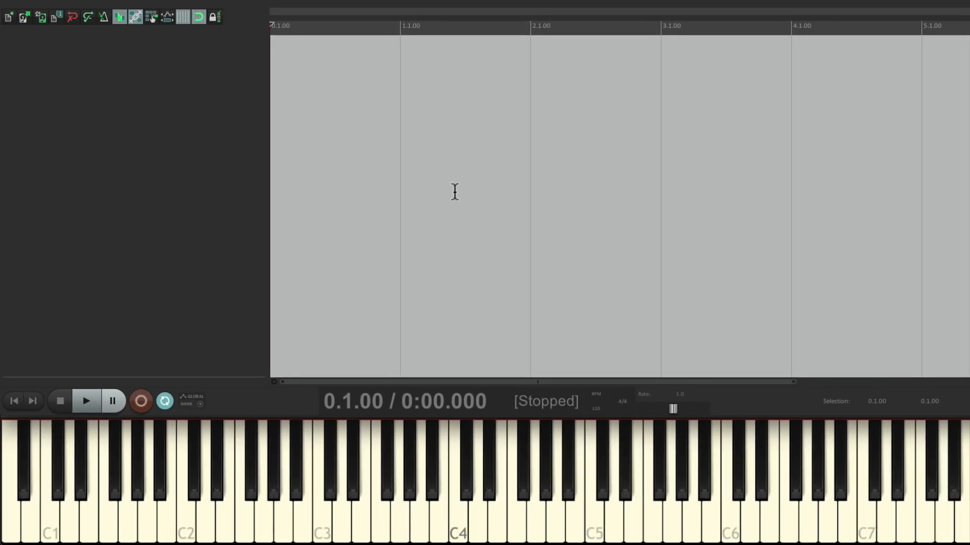
Switch to the REAPER project and set its tempo to 128 BPM.
key(super+Tab)
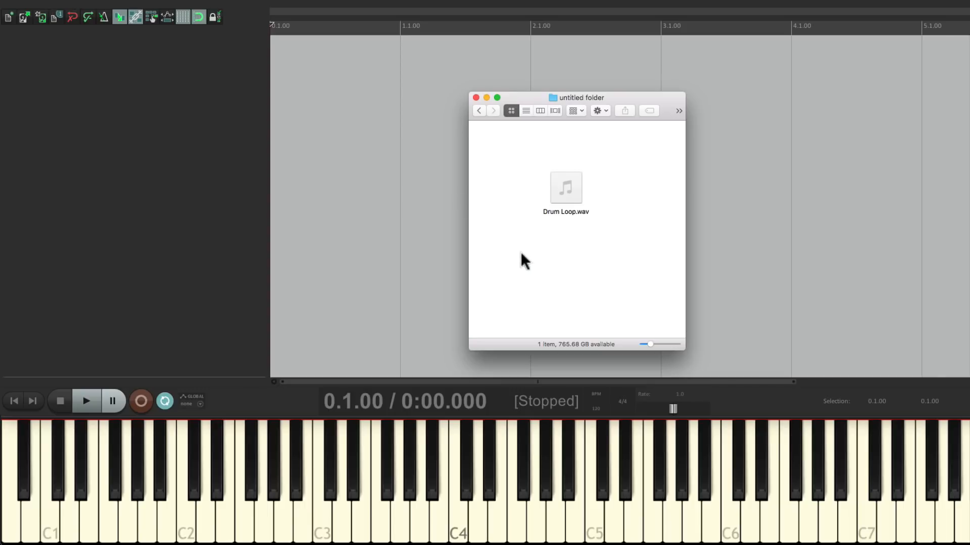
key(super+Tab)
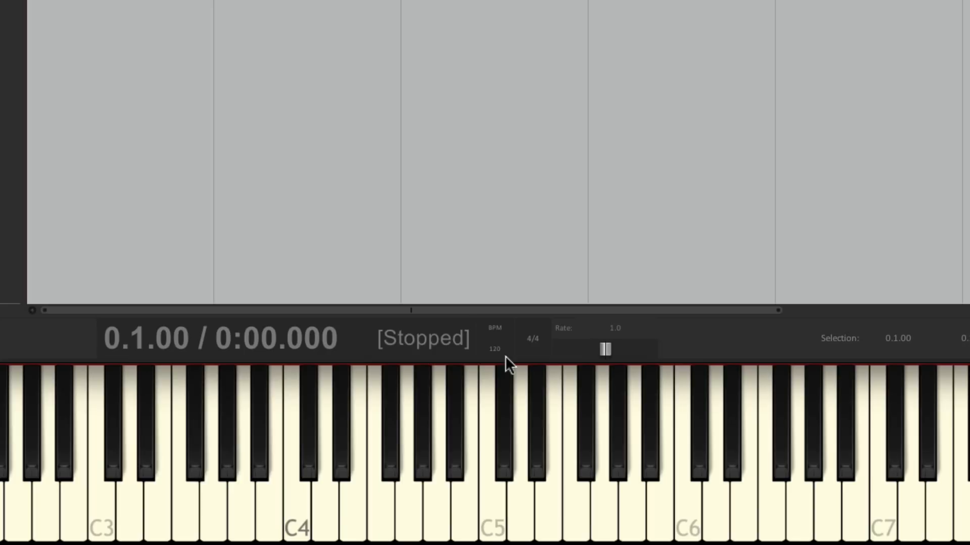
double_click(505, 356)
text(128)
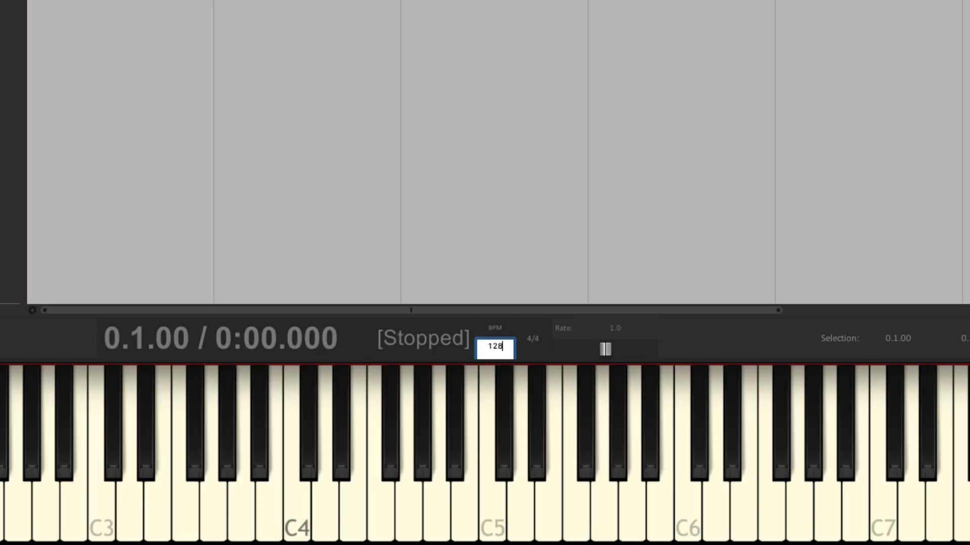
key(Return)
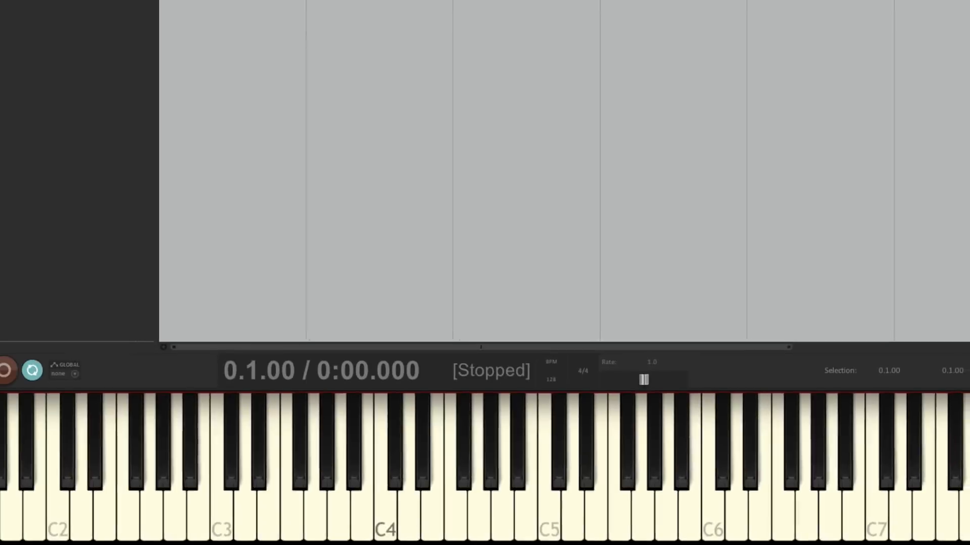
Import Drum Loop.wav from the Finder folder at 1.1.00 and set a loop range over it from 1.1.00 to 5.1.00.
key(super+Tab)
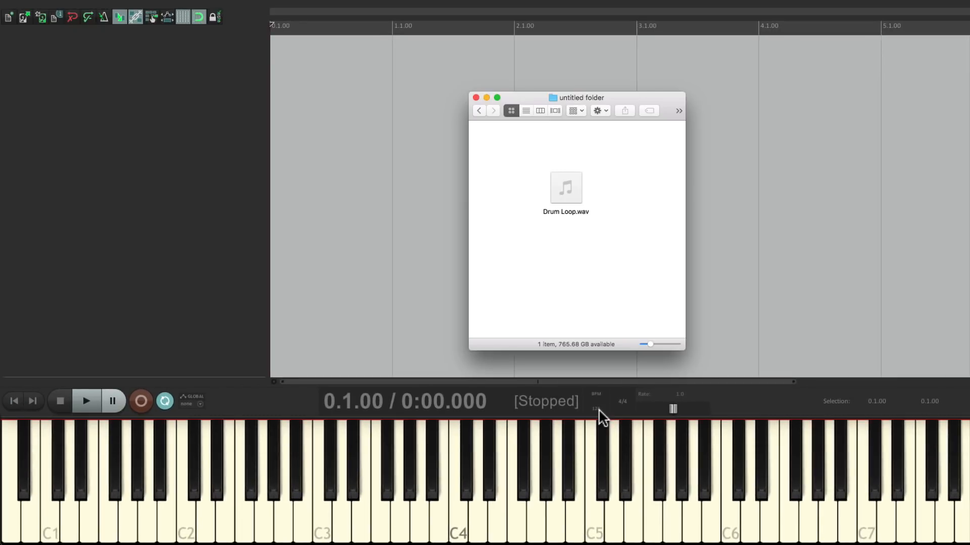
drag(557, 190, 398, 68)
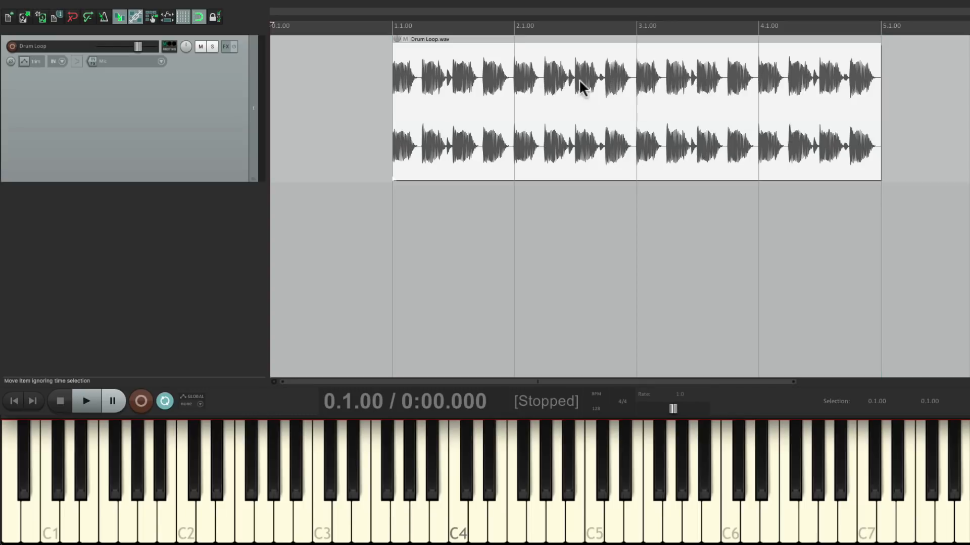
drag(392, 25, 878, 15)
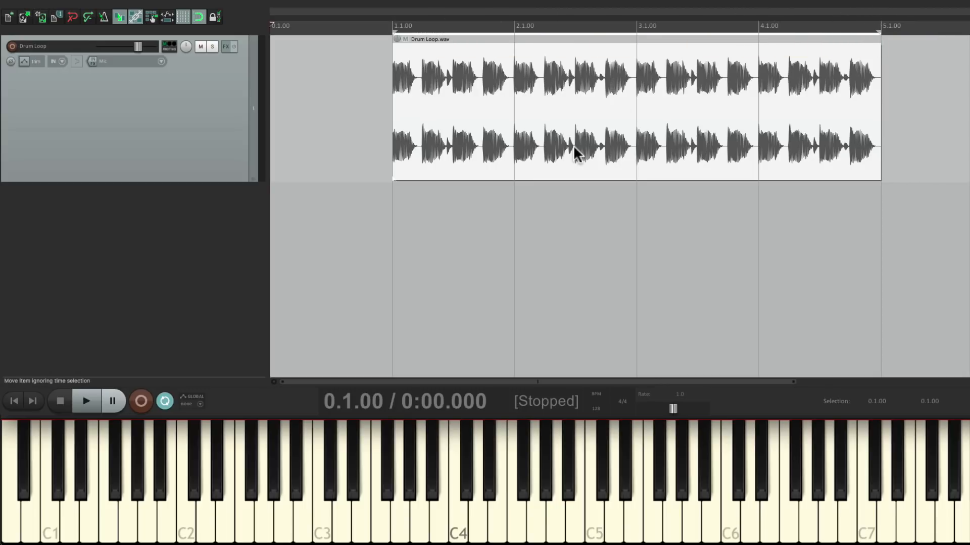
Place the edit cursor at 1.1.00 and play the drum loop with repeat on, stopping after listening.
key(r)
click(166, 399)
click(393, 260)
key(space)
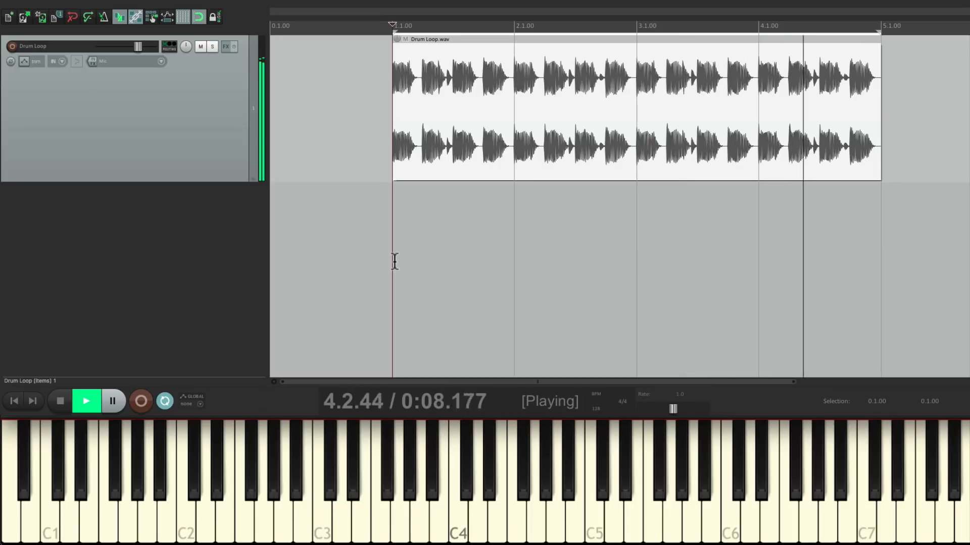
key(space)
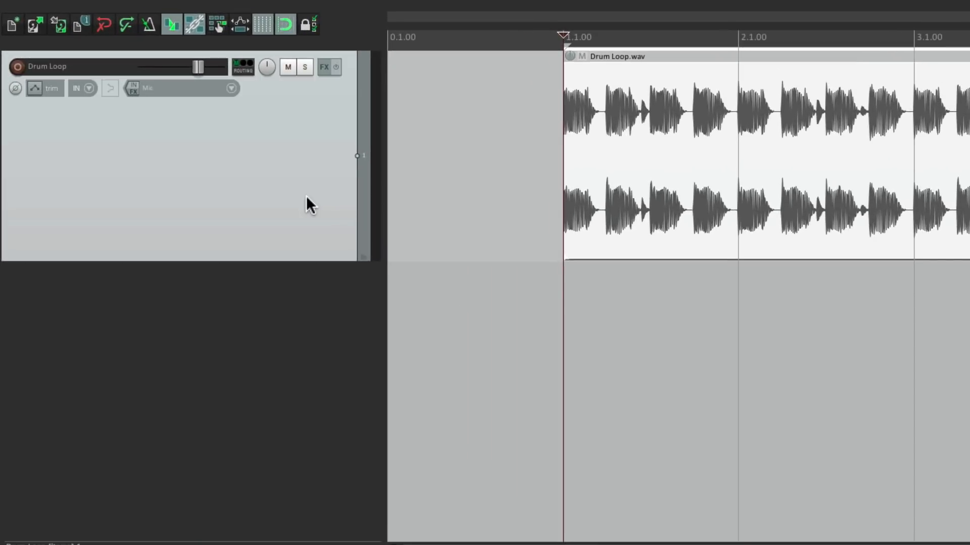
Color the Drum Loop track green.
key(shift+c)
click(699, 333)
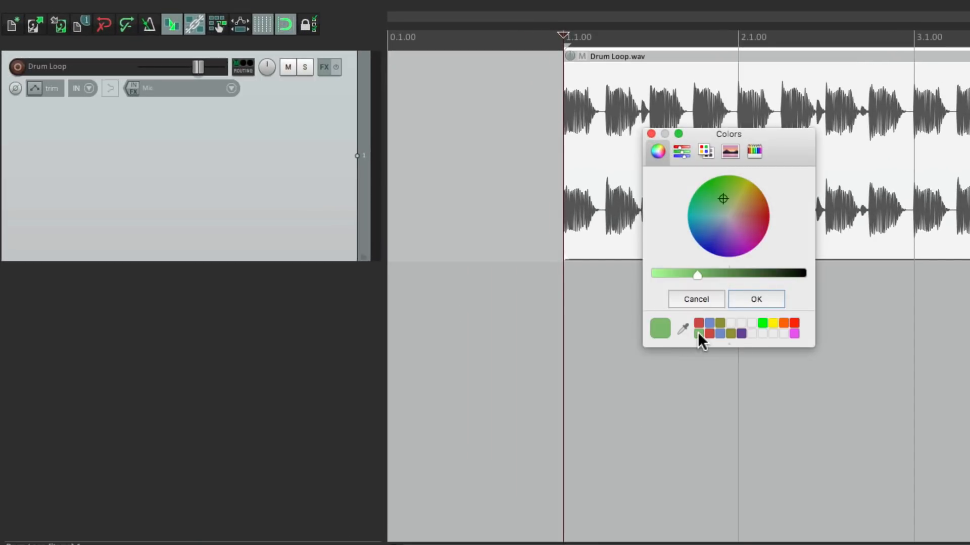
click(739, 297)
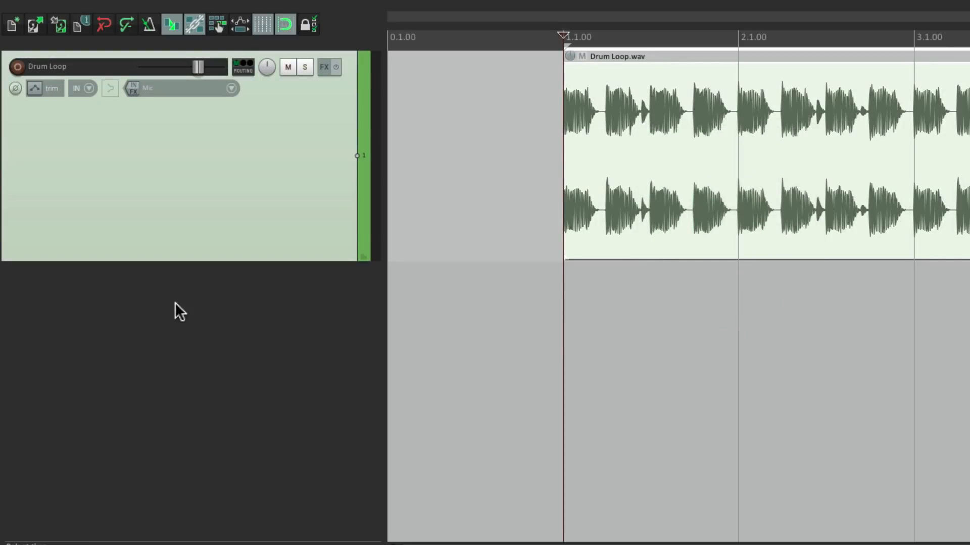
Add a new track, move it above the Drum Loop track and name it Synth.
double_click(252, 414)
drag(255, 369, 251, 81)
double_click(90, 65)
text(Synth)
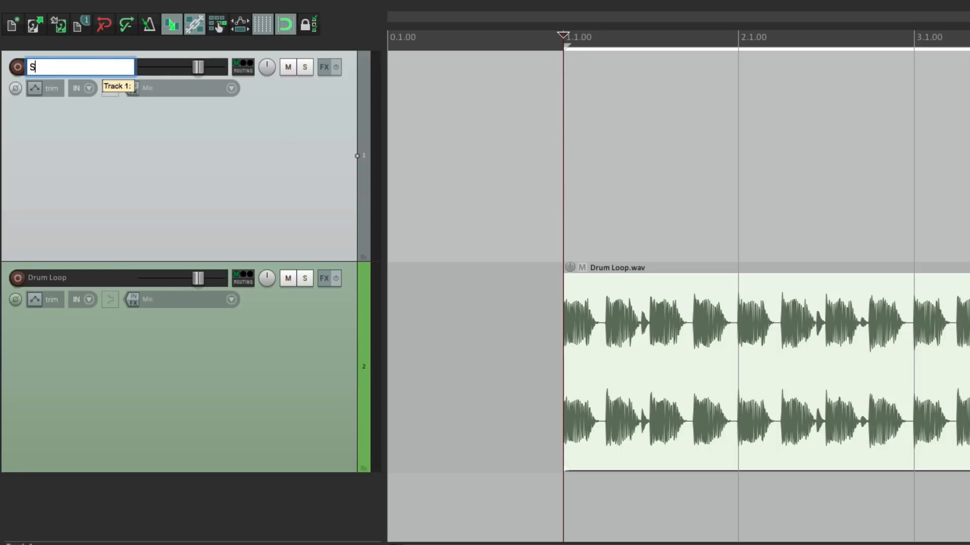
key(Return)
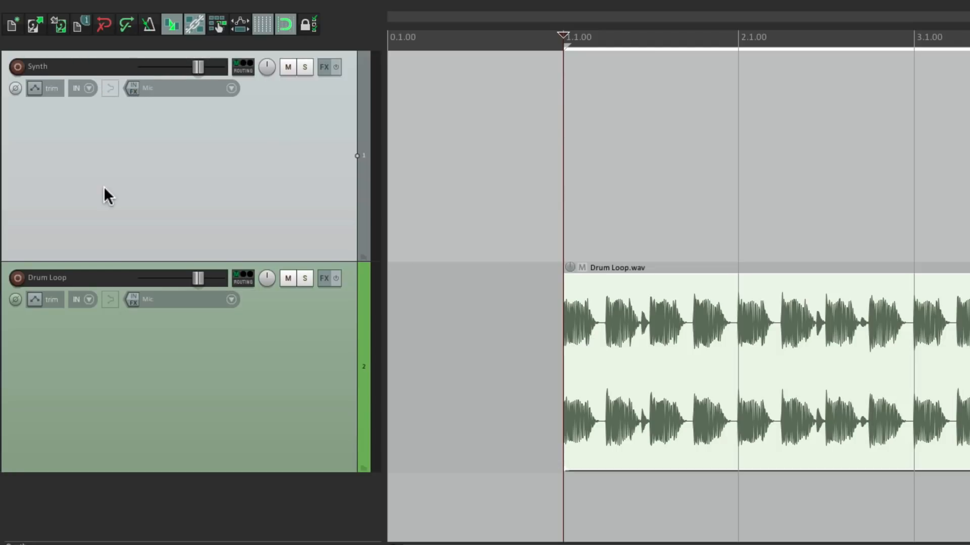
Color the Synth track magenta.
key(shift+c)
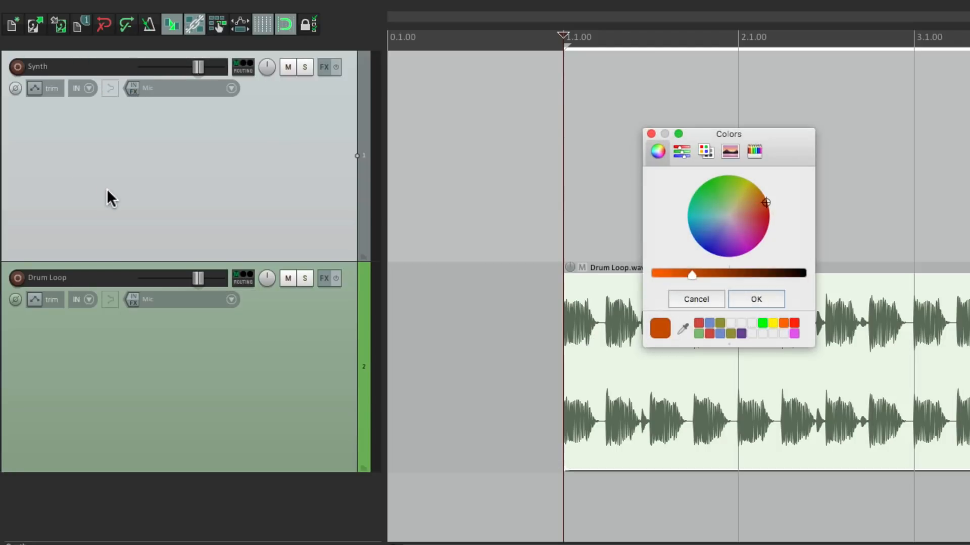
click(794, 334)
click(765, 300)
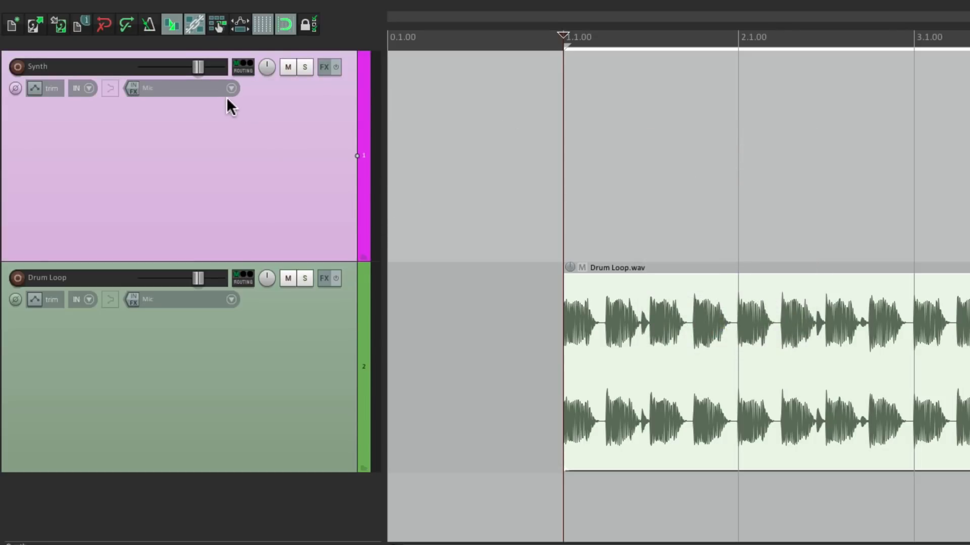
Set the Synth track's input to USB MIDI Keyboard on all channels, with input monitoring on and the track record-armed.
click(231, 91)
mouse_move(245, 130)
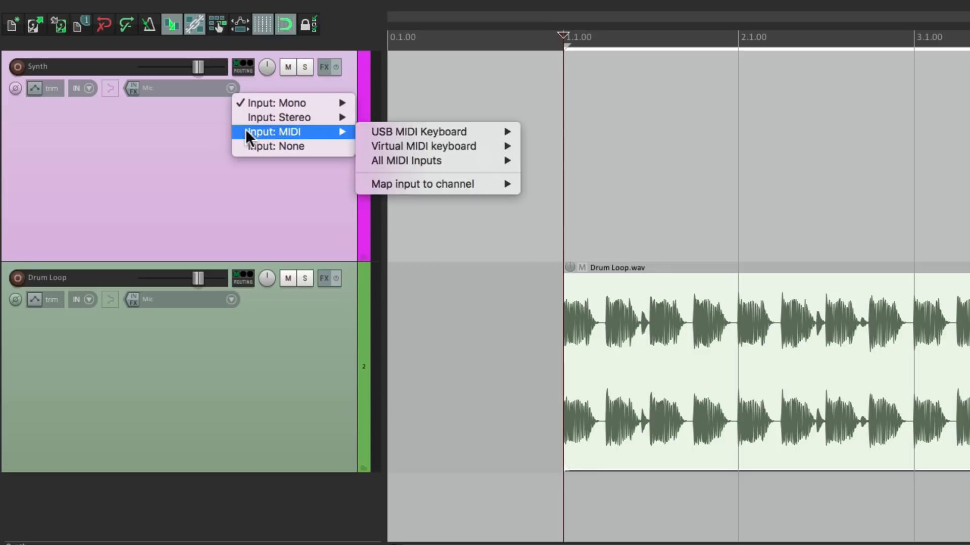
mouse_move(388, 131)
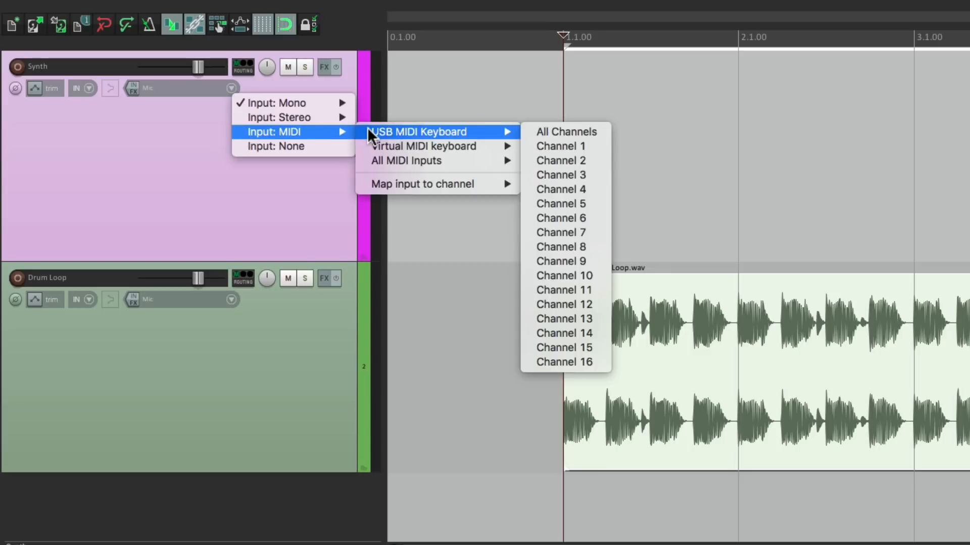
click(531, 133)
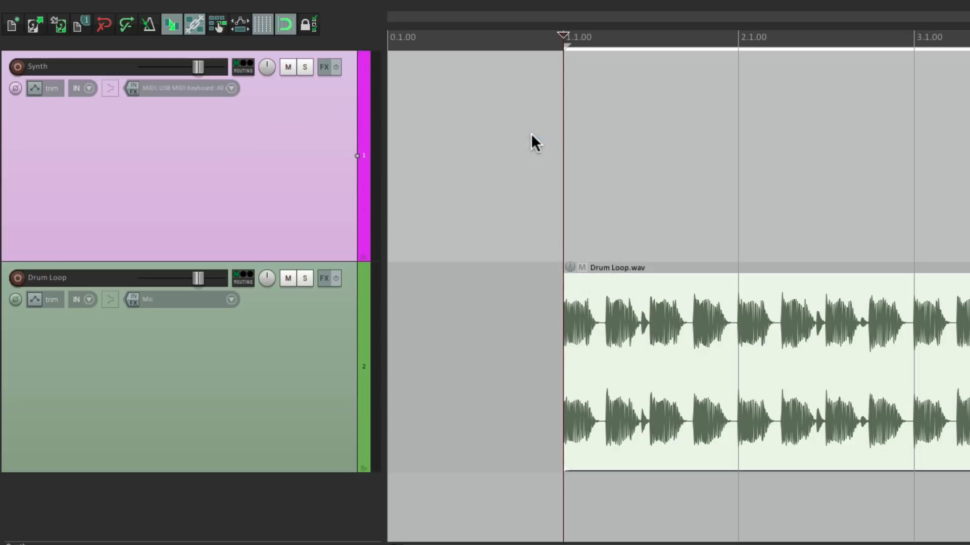
click(113, 93)
click(17, 67)
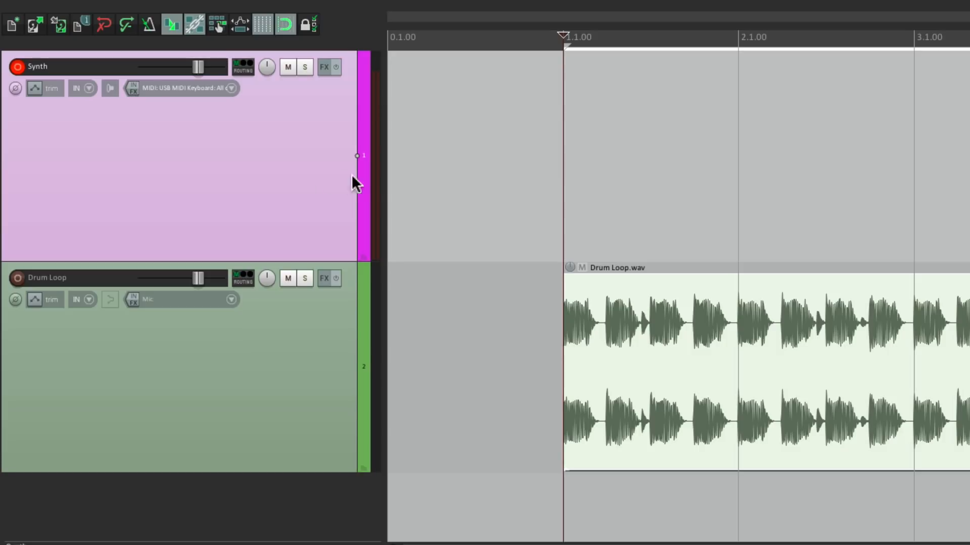
Show the Virtual MIDI Keyboard to look at its key layout and close it again.
key(alt+b)
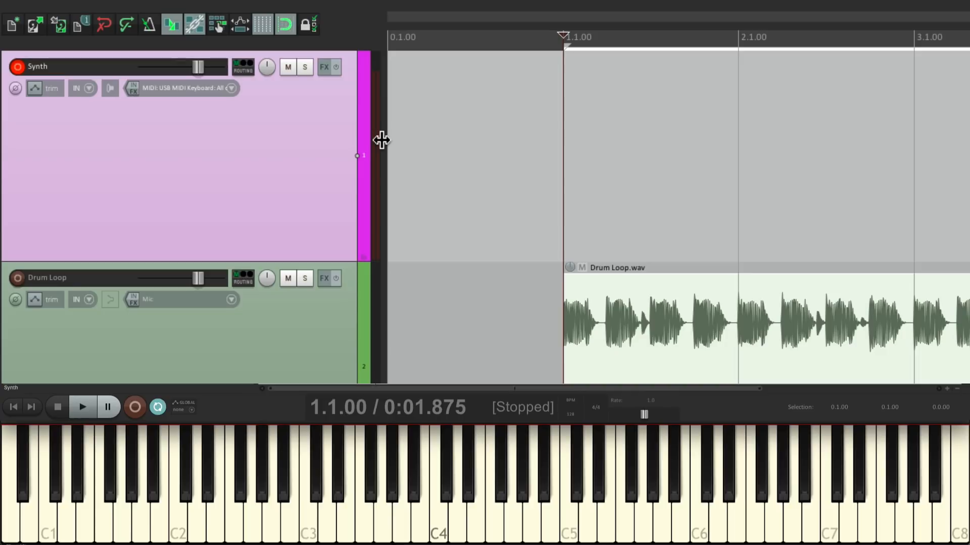
key(alt+b)
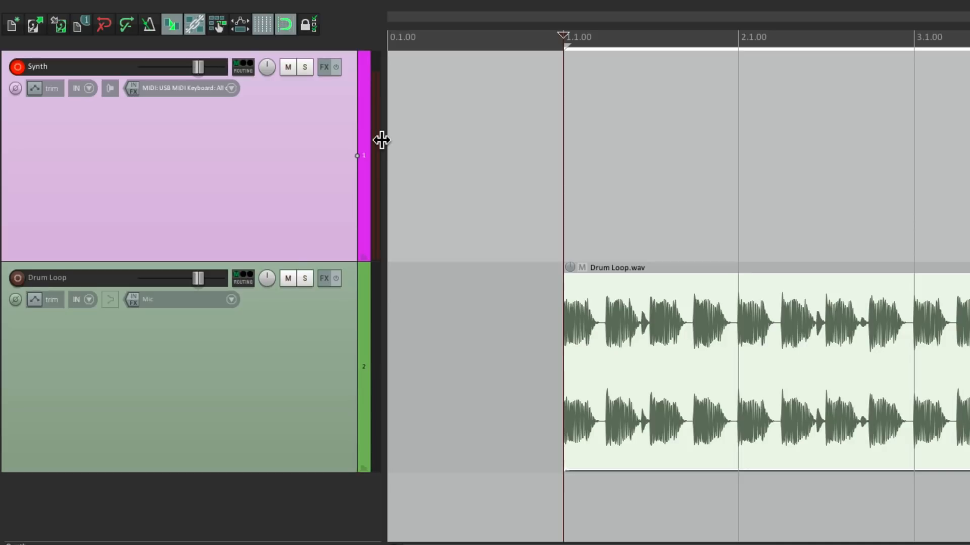
click(173, 6)
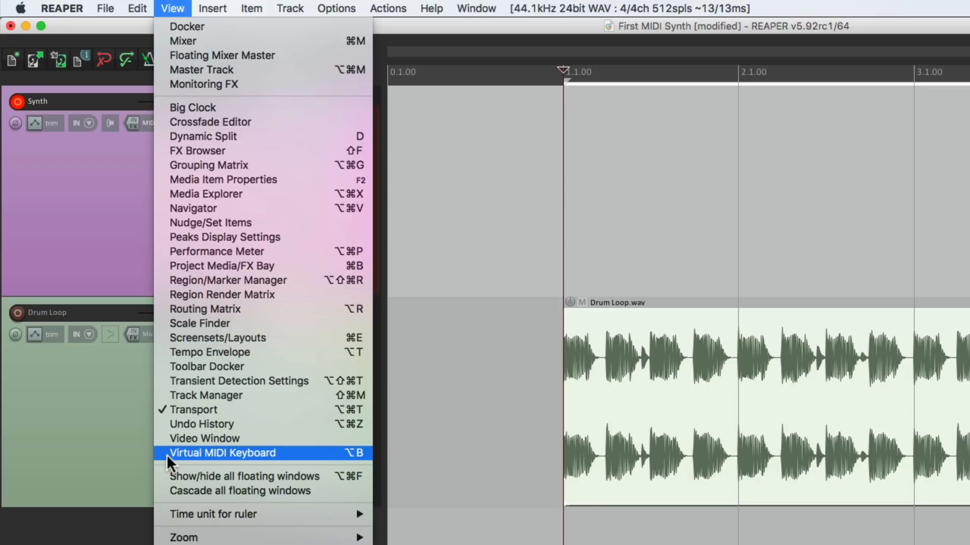
click(168, 455)
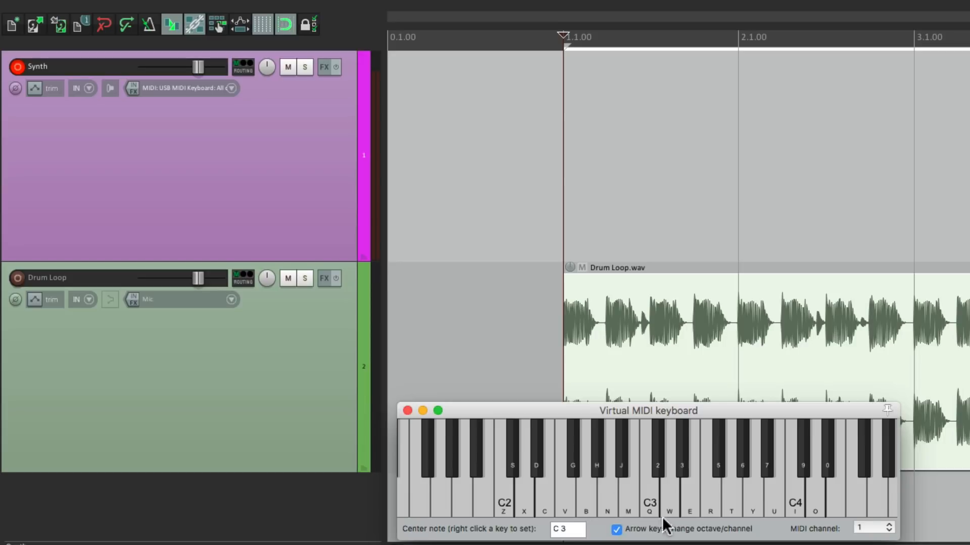
click(407, 410)
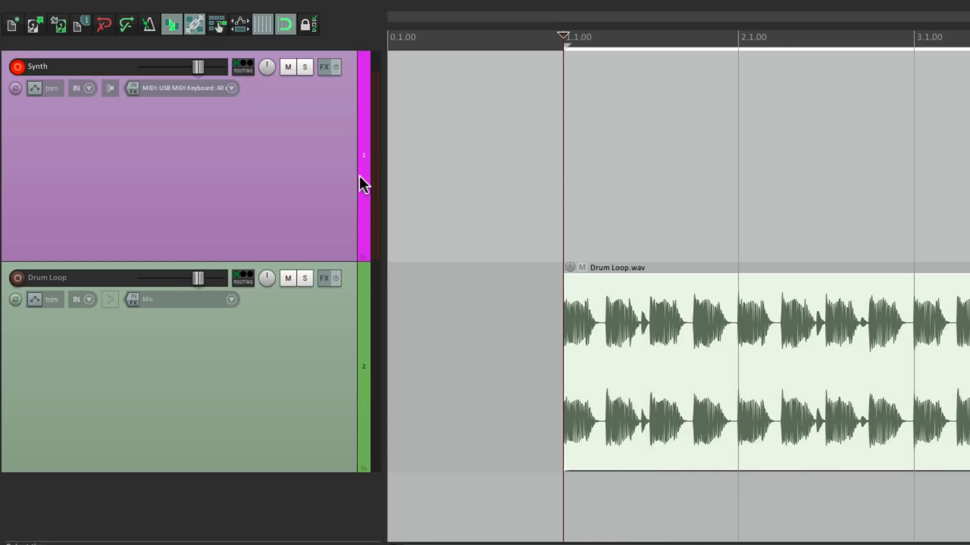
Review the Synth track's MIDI input choices, including the Virtual MIDI keyboard, and keep USB MIDI Keyboard on all channels.
click(236, 86)
mouse_move(333, 125)
mouse_move(373, 140)
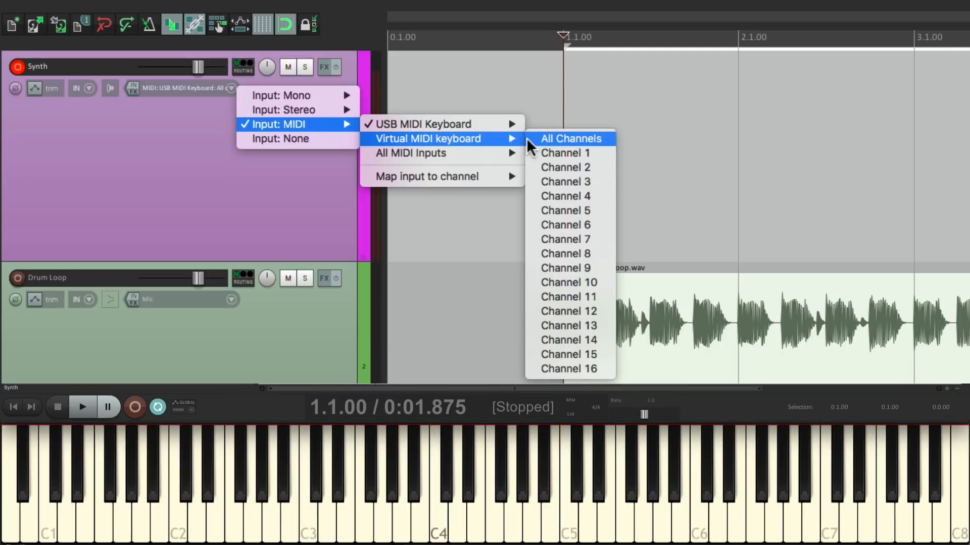
mouse_move(491, 123)
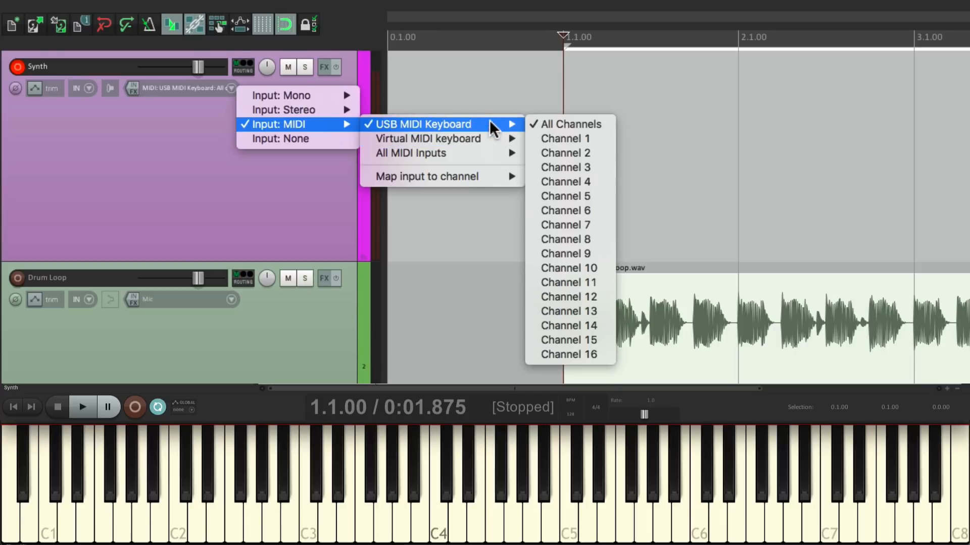
click(541, 123)
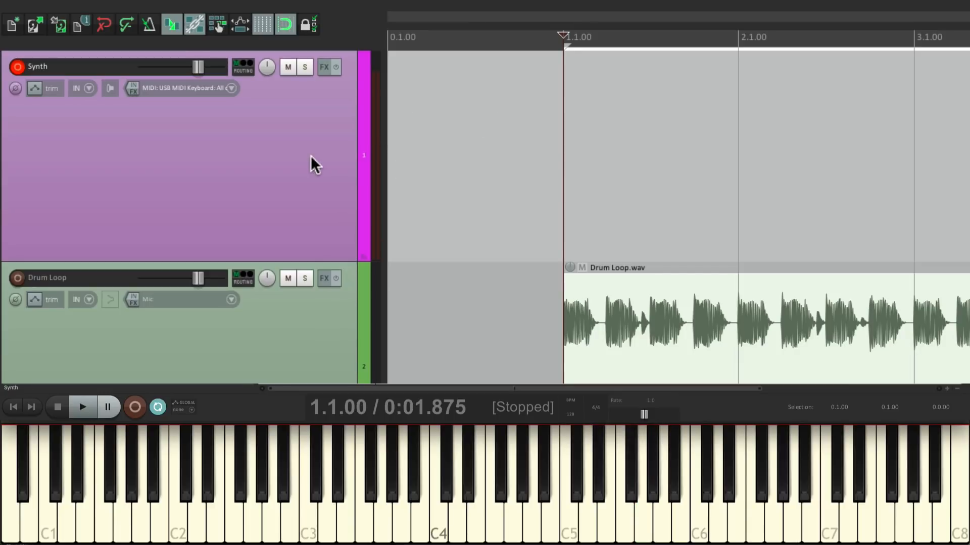
Add the VSTi ReaSynth (Cockos) instrument to the Synth track.
click(324, 68)
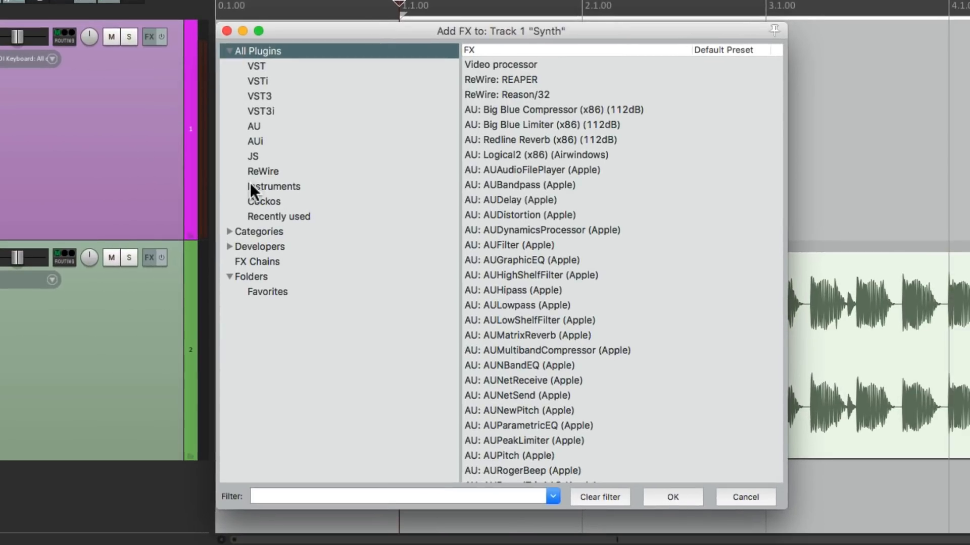
click(251, 187)
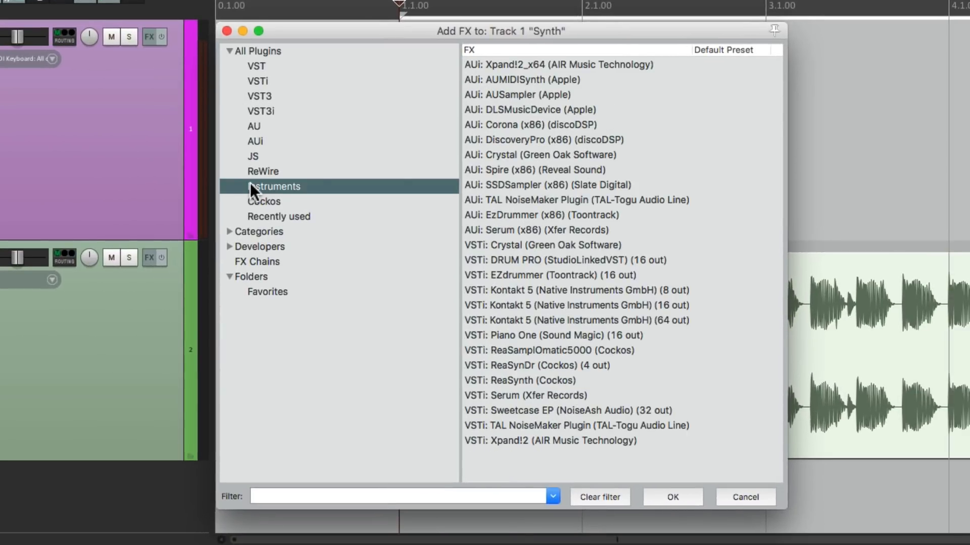
click(581, 380)
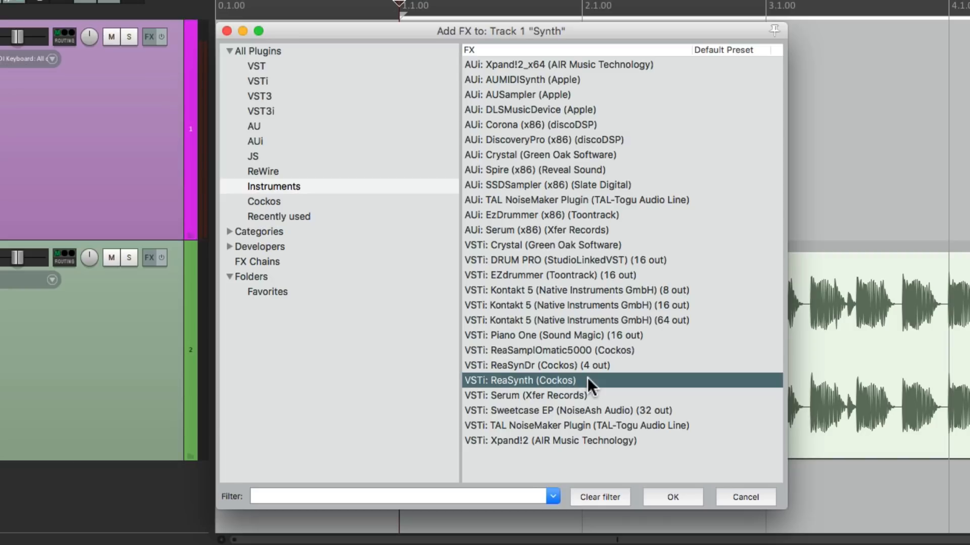
double_click(587, 378)
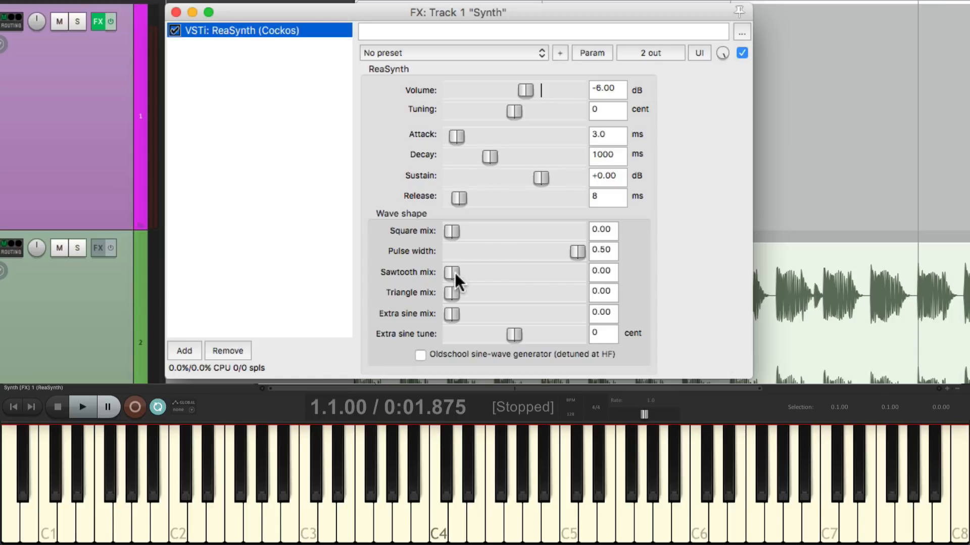
Set ReaSynth's sawtooth mix to 1.00, extra sine tune to -1200 cents and extra sine mix to 0.15.
drag(454, 273, 584, 270)
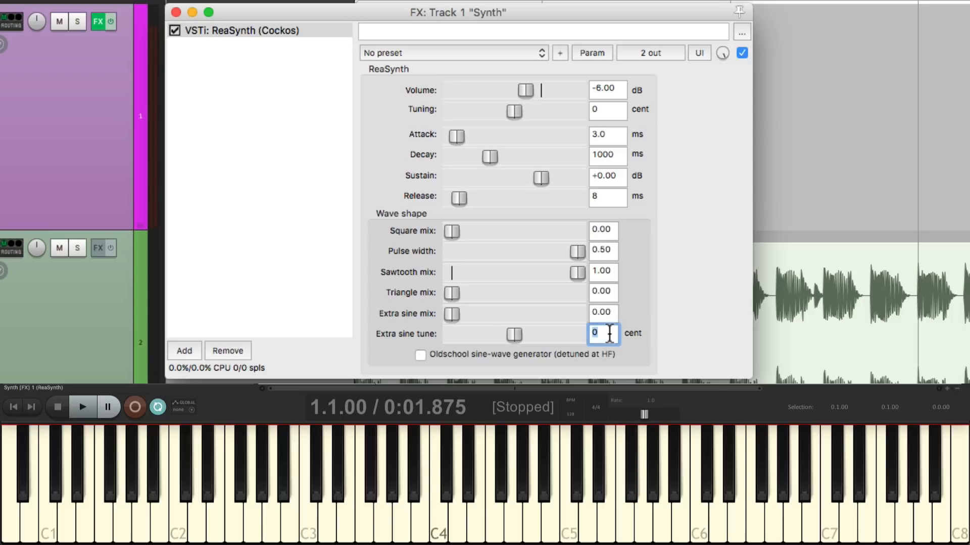
text(-1200)
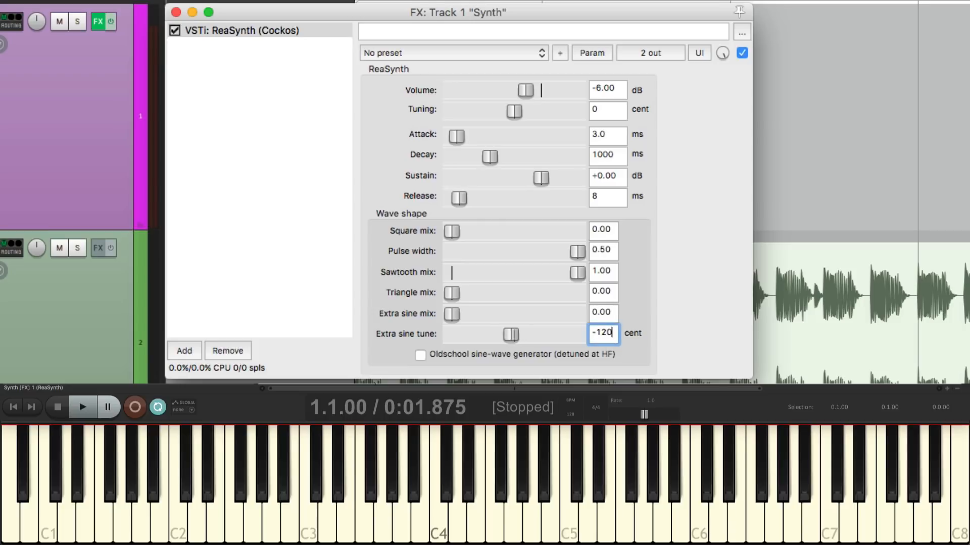
key(Return)
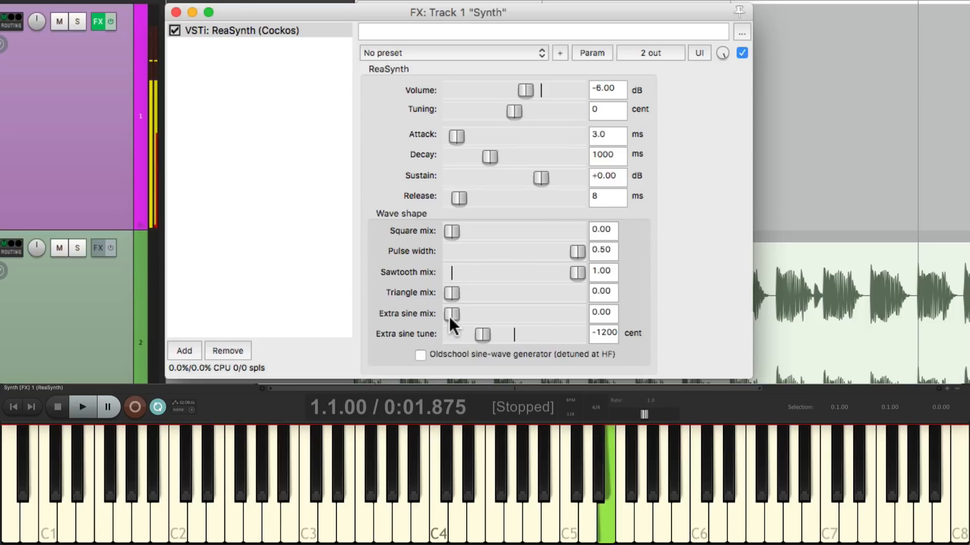
mouse_move(449, 318)
mouse_down()
mouse_move(533, 311)
mouse_move(469, 315)
mouse_up()
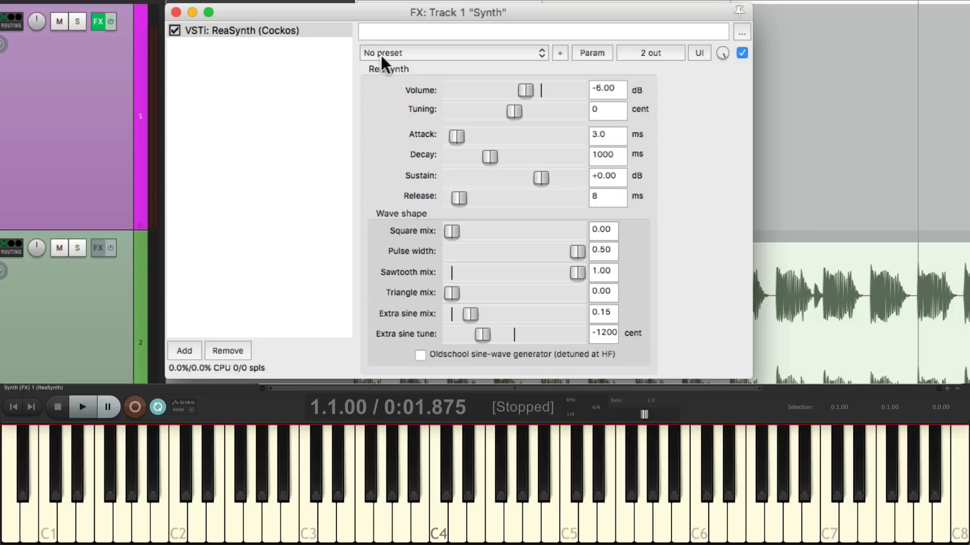
Add the VST ReaEQ (Cockos) effect after ReaSynth on the Synth track.
double_click(275, 87)
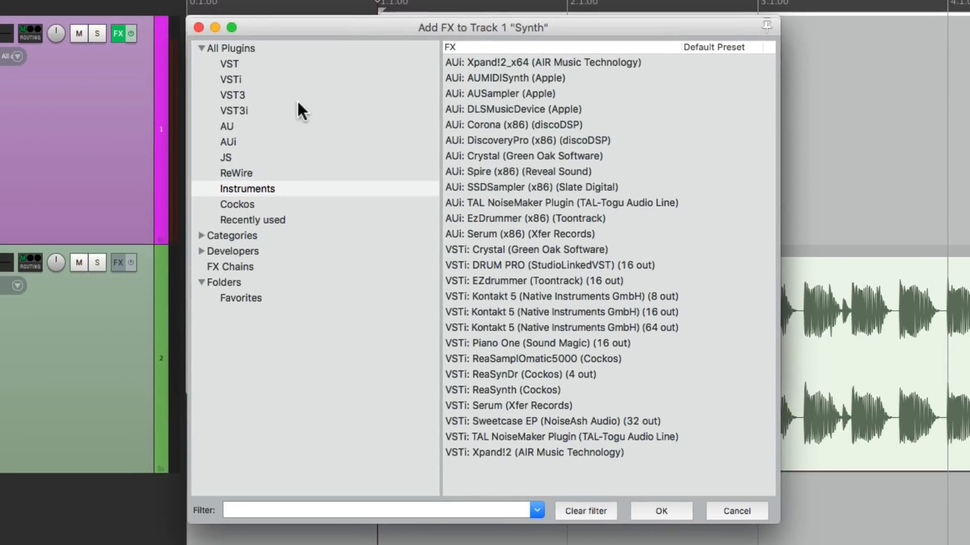
click(290, 203)
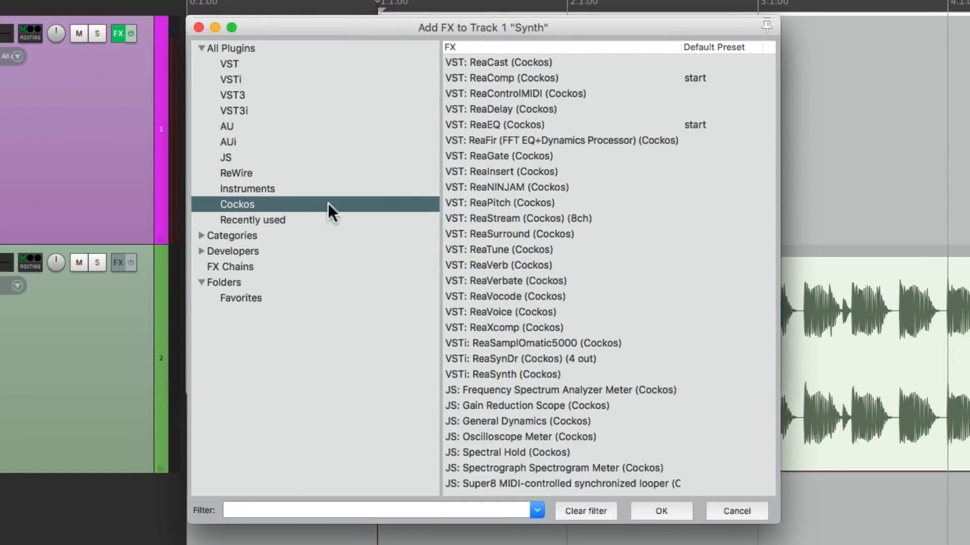
click(558, 126)
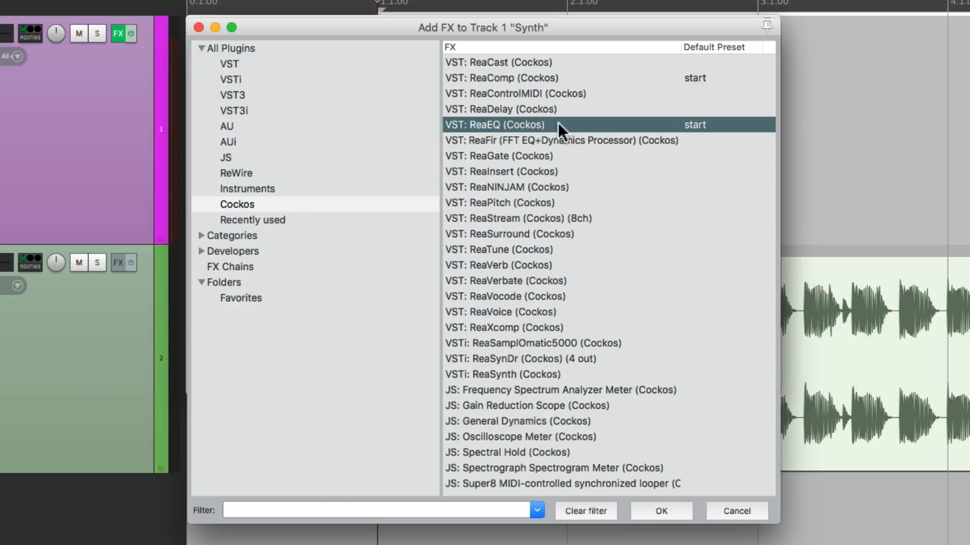
double_click(558, 124)
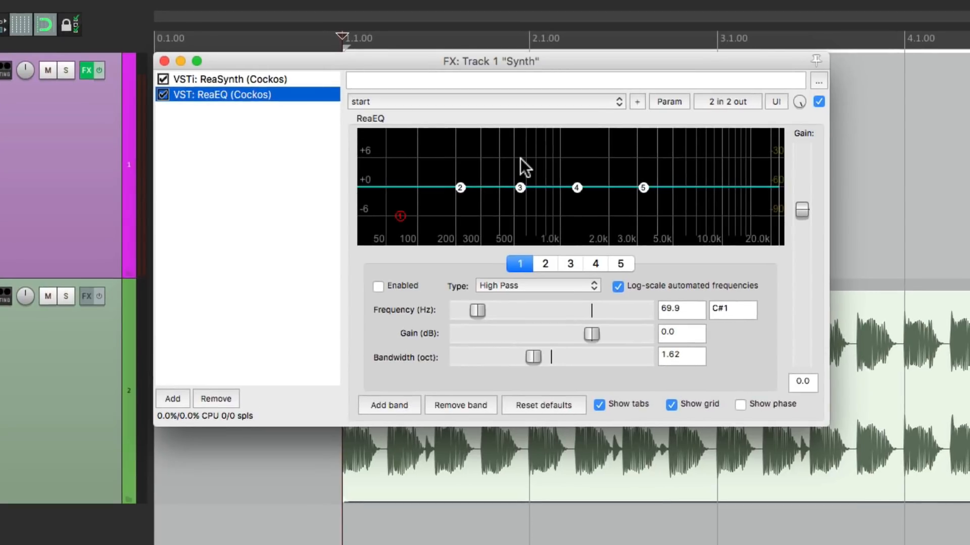
Remove four bands from ReaEQ and change the remaining band's type to Low Pass.
click(460, 401)
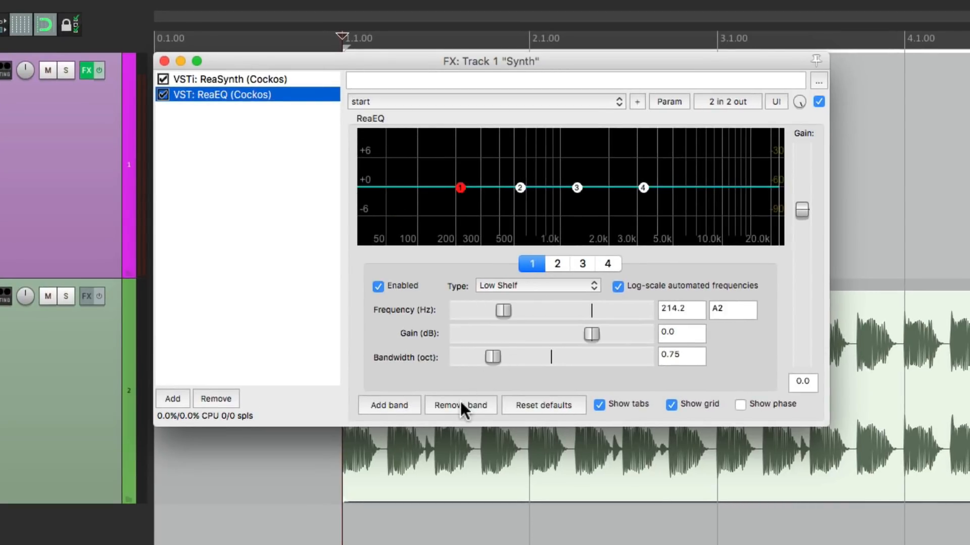
click(460, 401)
click(460, 401)
click(460, 401)
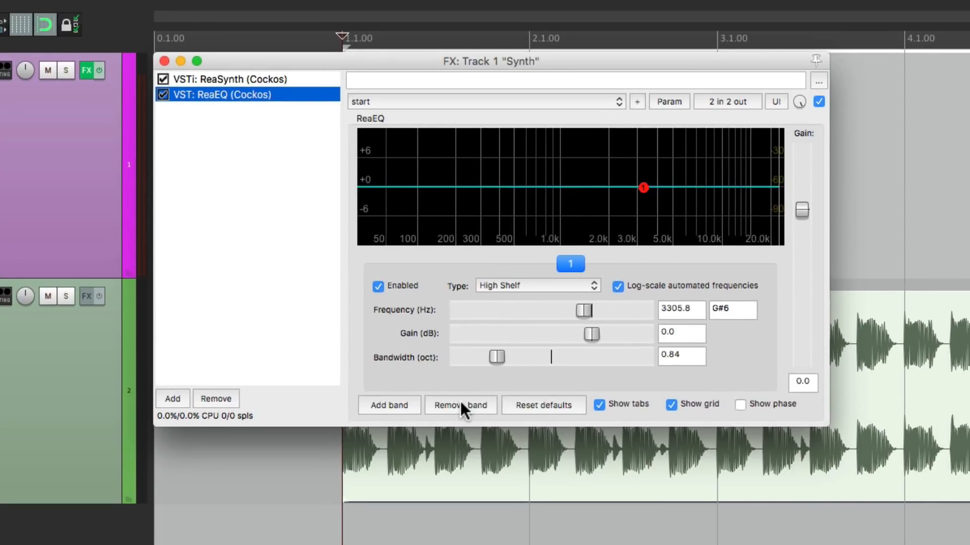
click(535, 285)
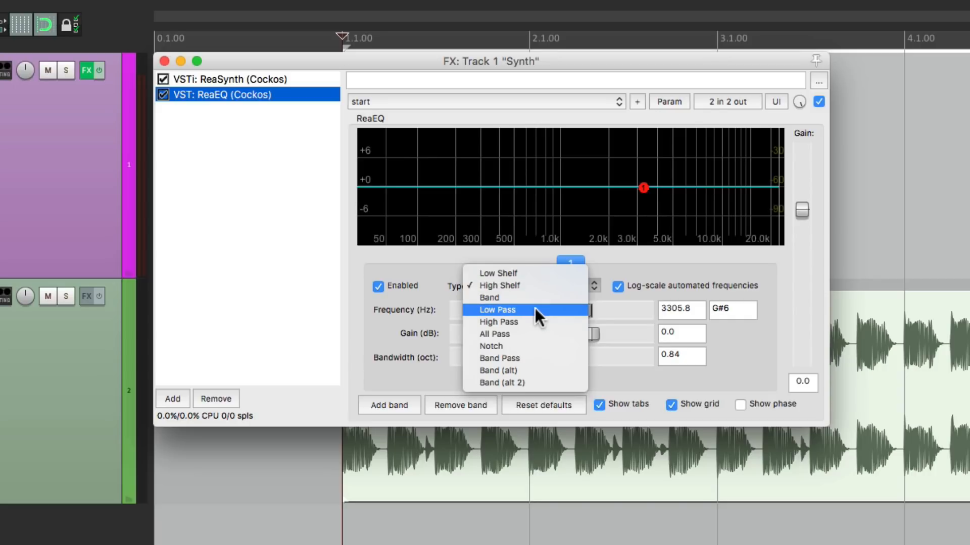
click(535, 310)
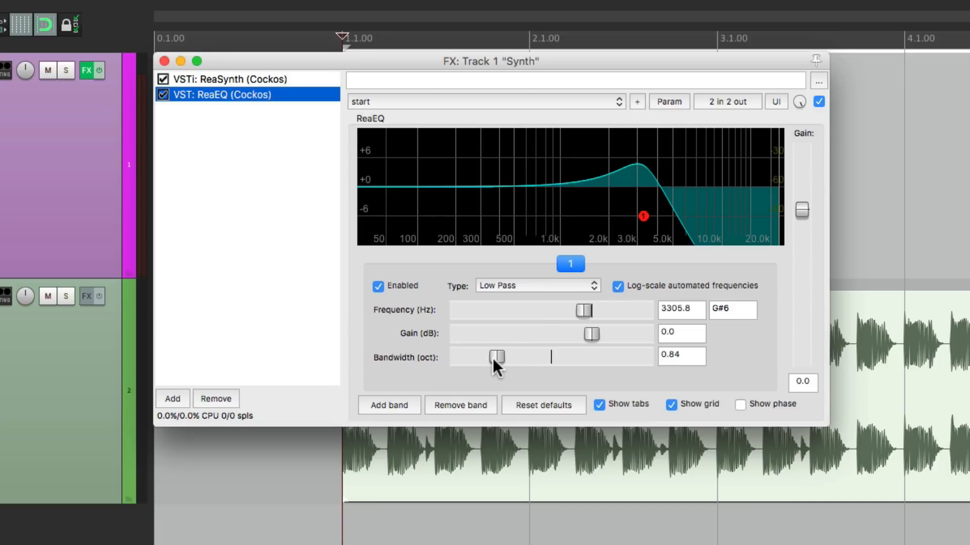
Set the low-pass band's bandwidth to 0.21 oct and frequency to 6586.1 Hz, with ReaEQ's overall gain at -11.4.
drag(492, 359, 464, 366)
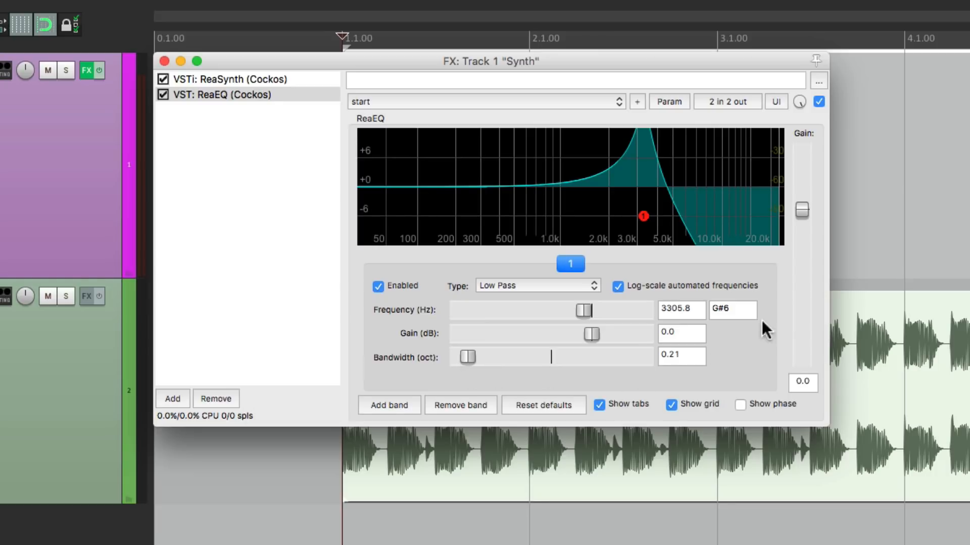
drag(800, 219, 800, 264)
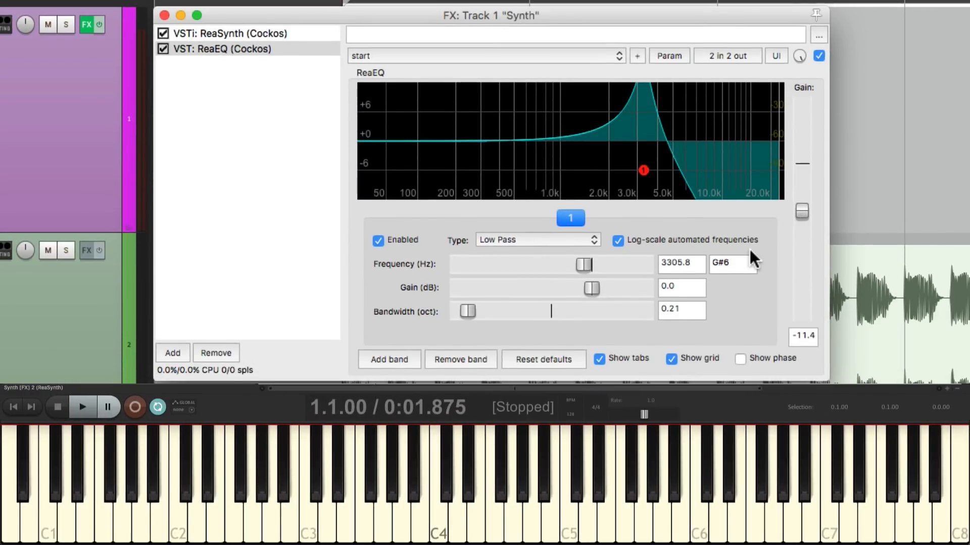
drag(590, 262, 570, 258)
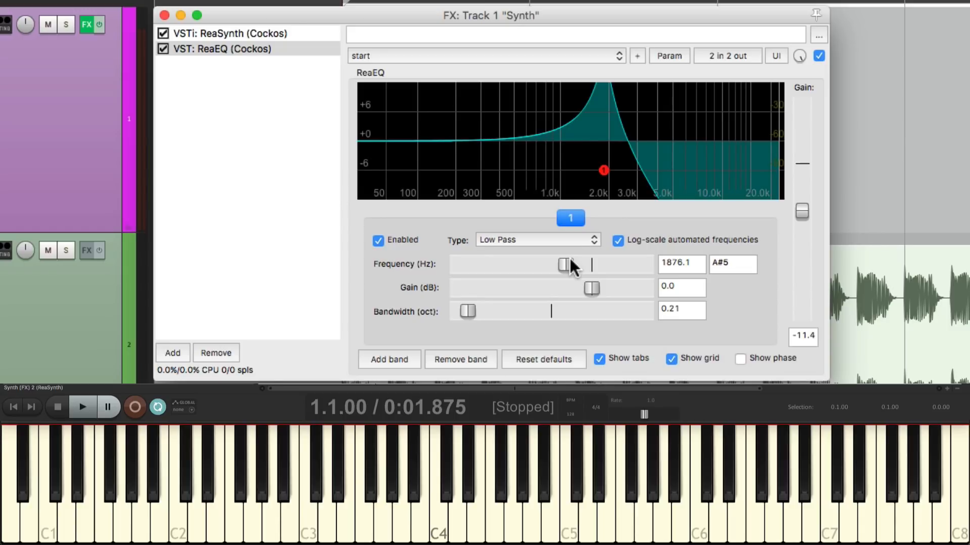
drag(570, 258, 609, 261)
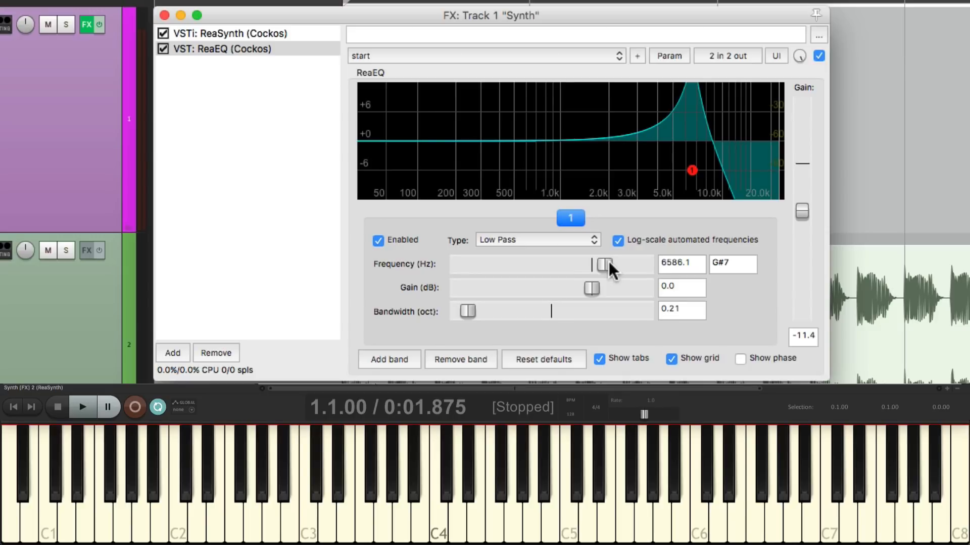
Find and add JS: MIDI Sequencer Megababy to the Synth track and place it first in the effects chain.
double_click(274, 171)
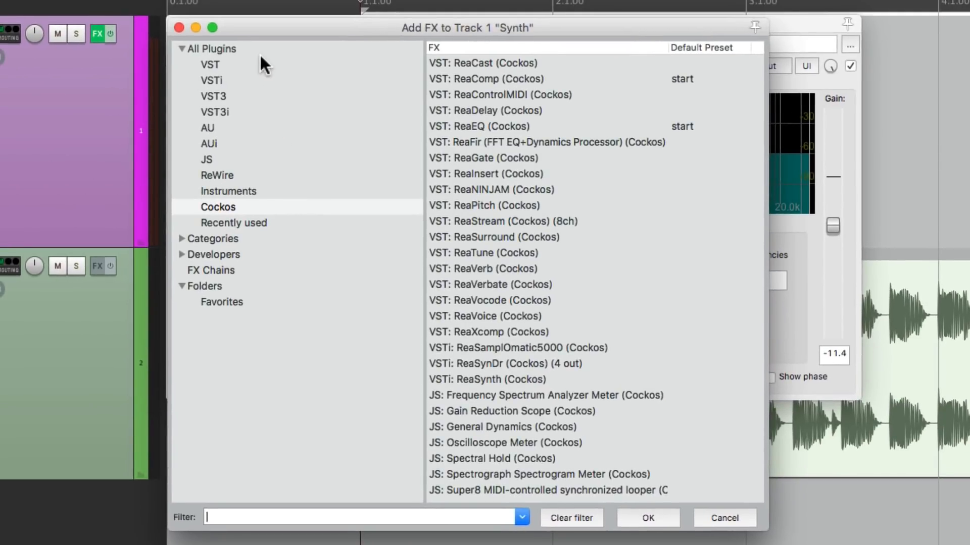
click(212, 48)
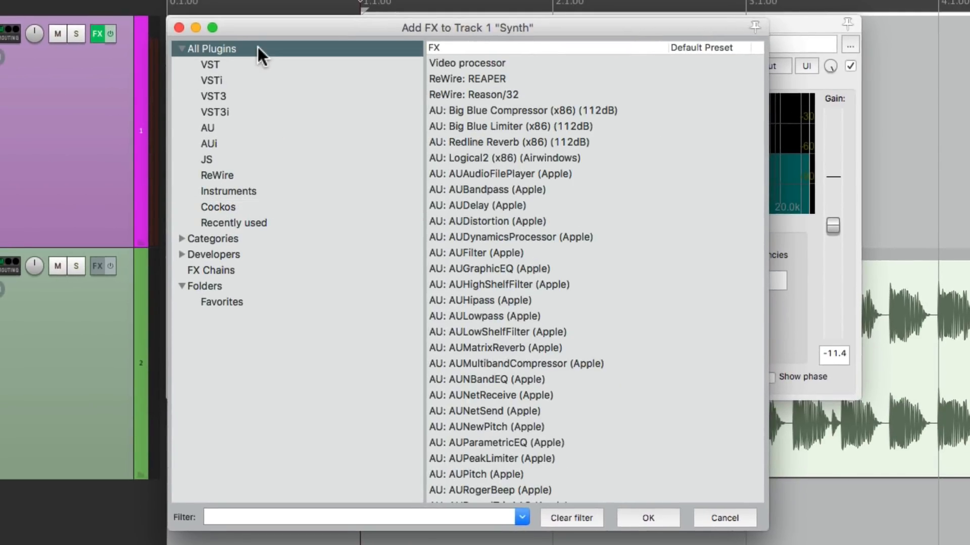
click(341, 517)
text(megababy)
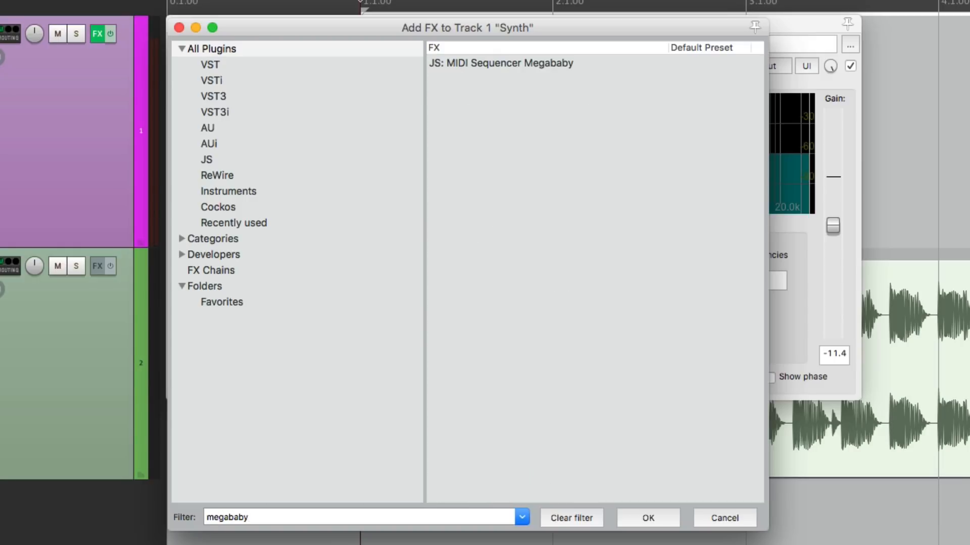
click(601, 66)
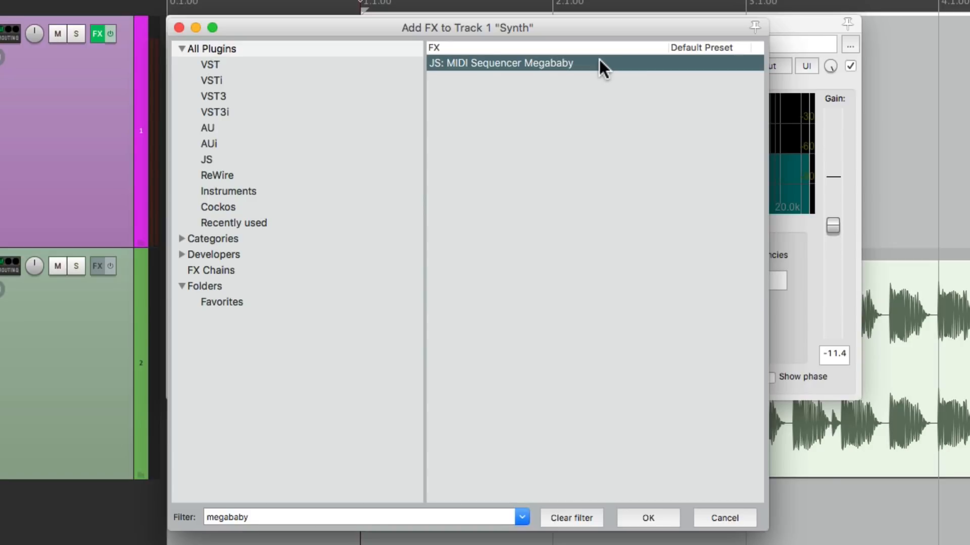
double_click(558, 65)
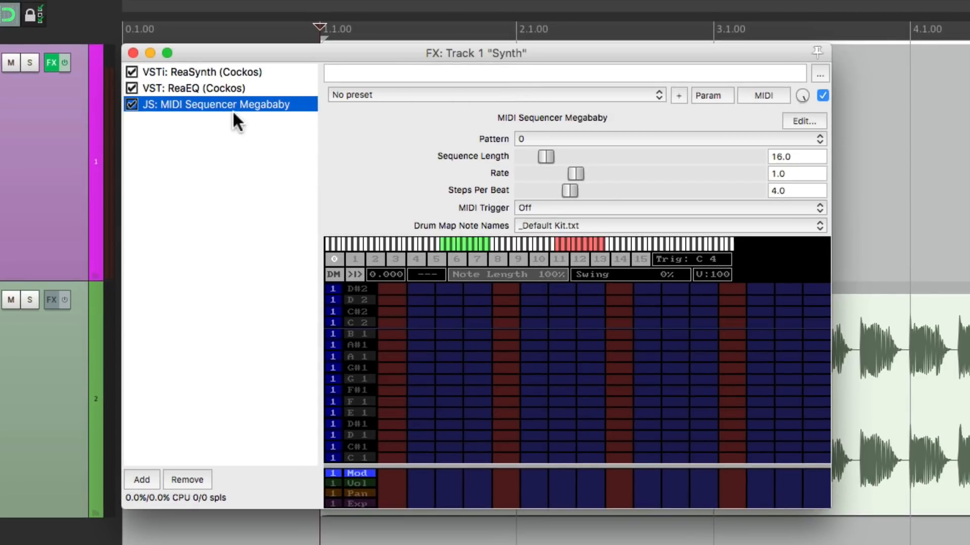
drag(233, 114, 227, 90)
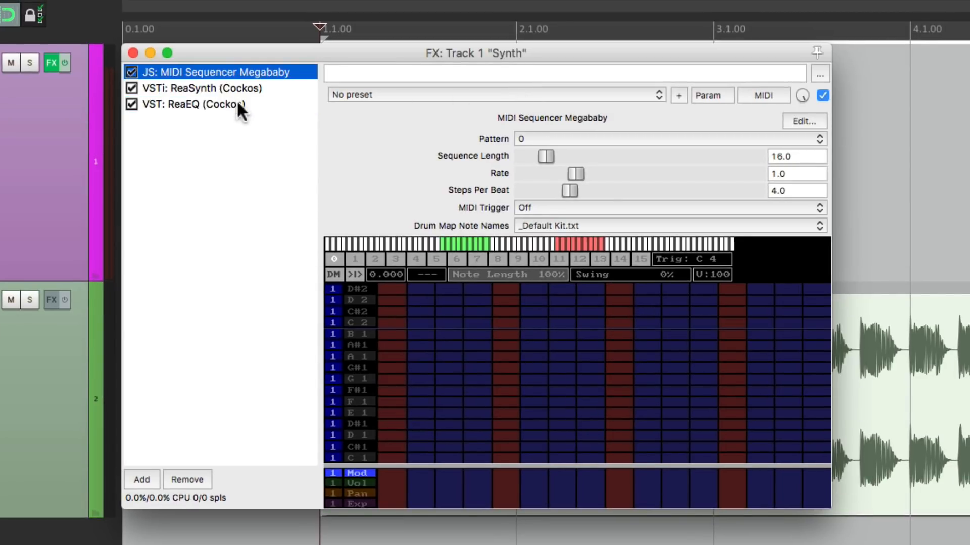
Open the Megababy sequencer in its own window and enter an E 4 note on step 1.
double_click(275, 72)
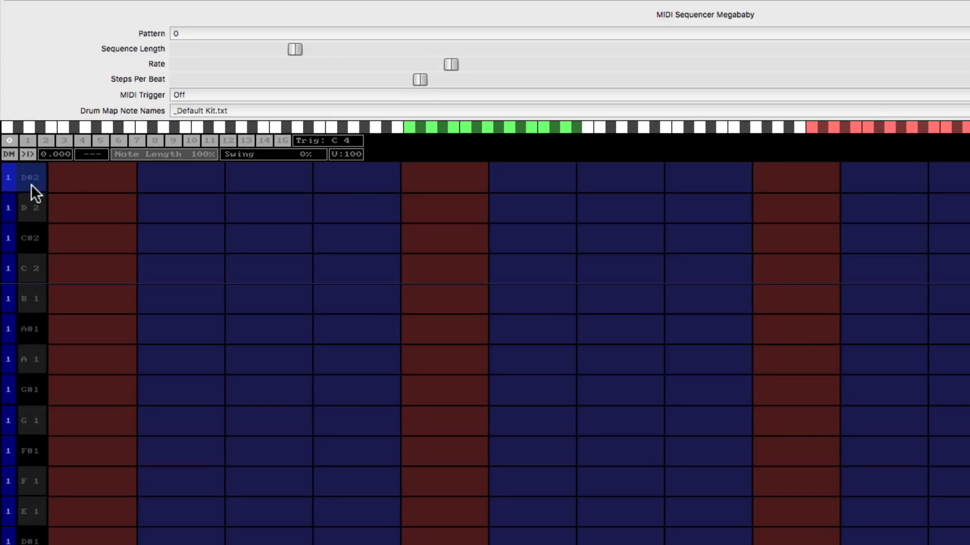
drag(517, 136, 810, 125)
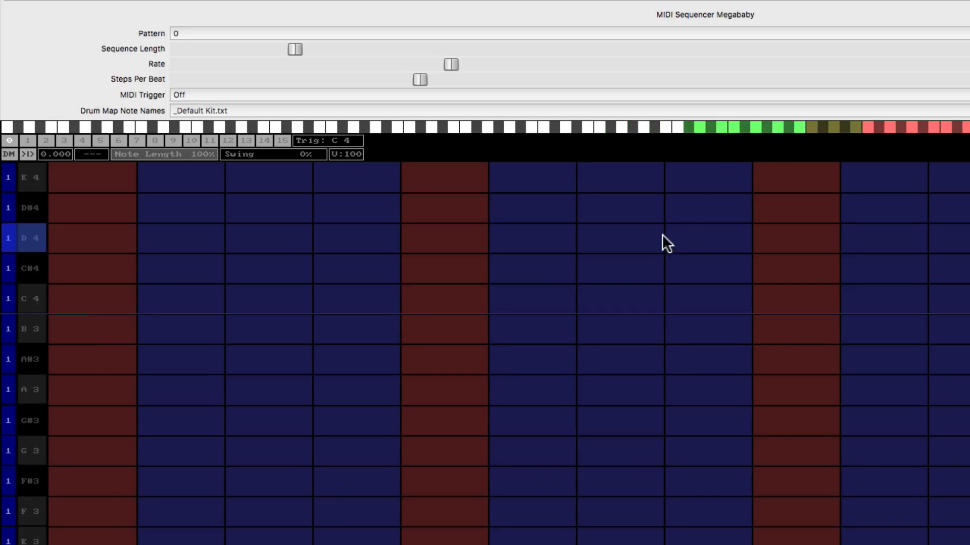
click(112, 178)
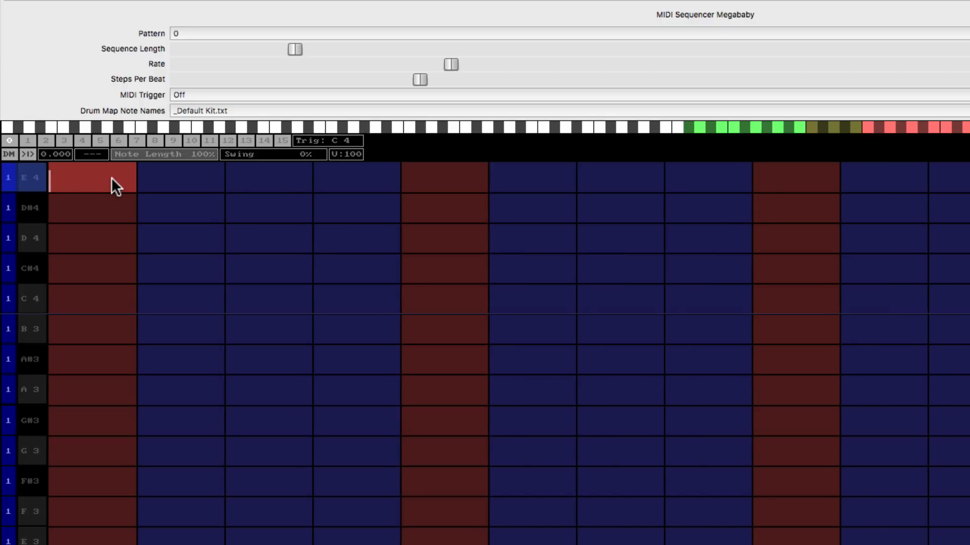
Try E 4 notes on steps 3, 5 and 7 of the pattern and clear them again.
click(248, 185)
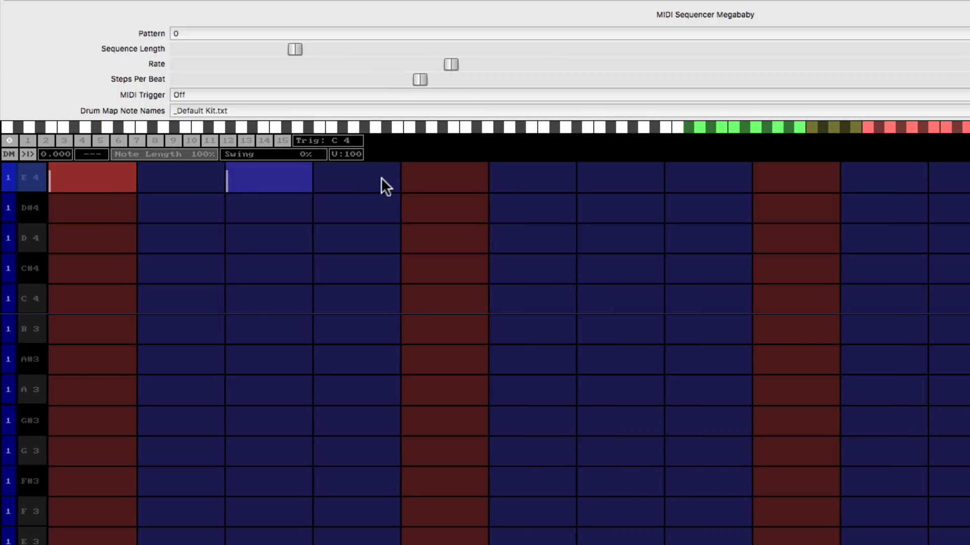
click(426, 177)
click(610, 175)
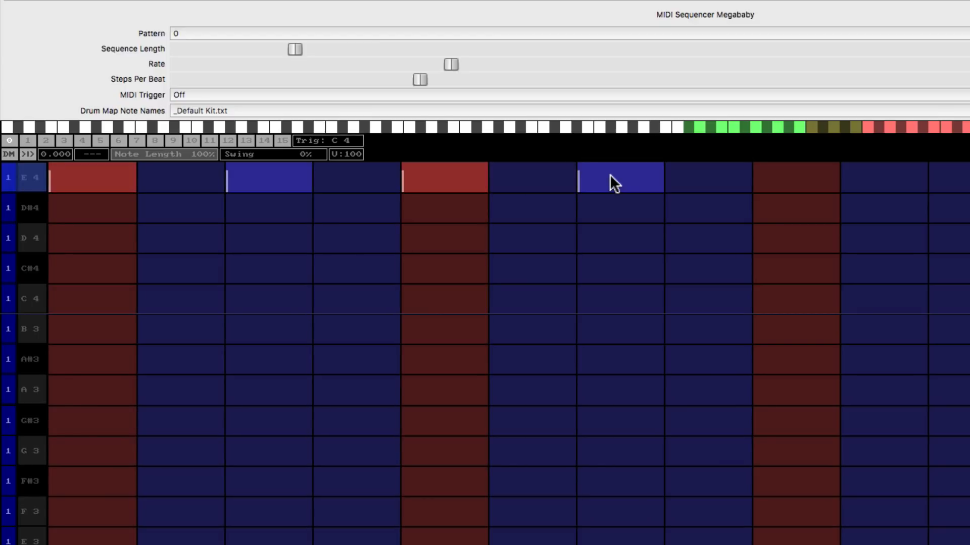
click(609, 175)
click(472, 175)
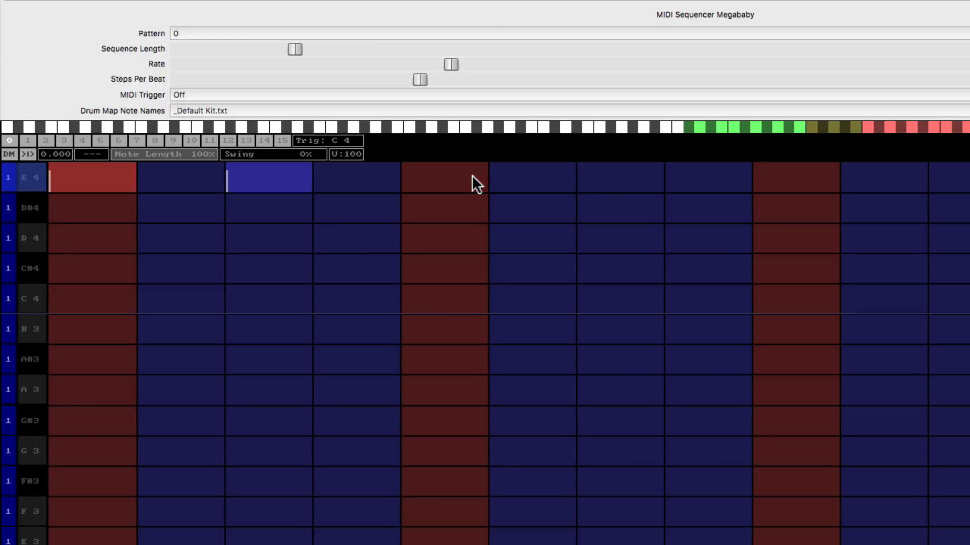
click(294, 177)
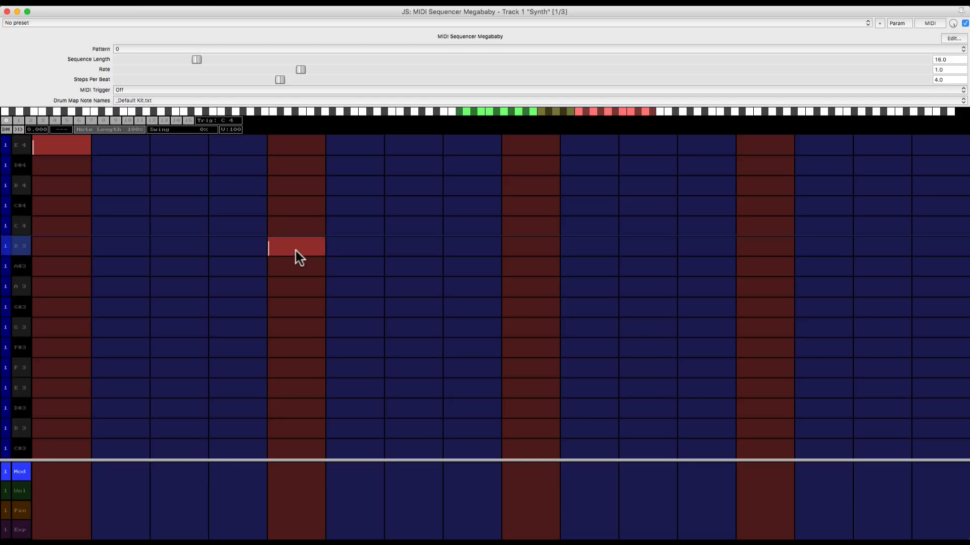
Enter notes C 4 on step 7, A 3 on step 11 and B 3 on step 15, and play the pattern.
click(421, 226)
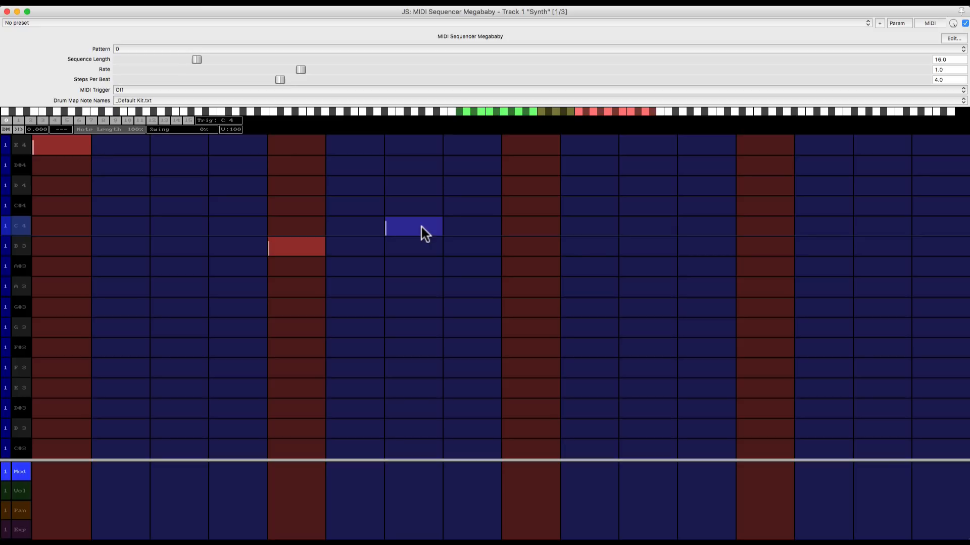
click(656, 286)
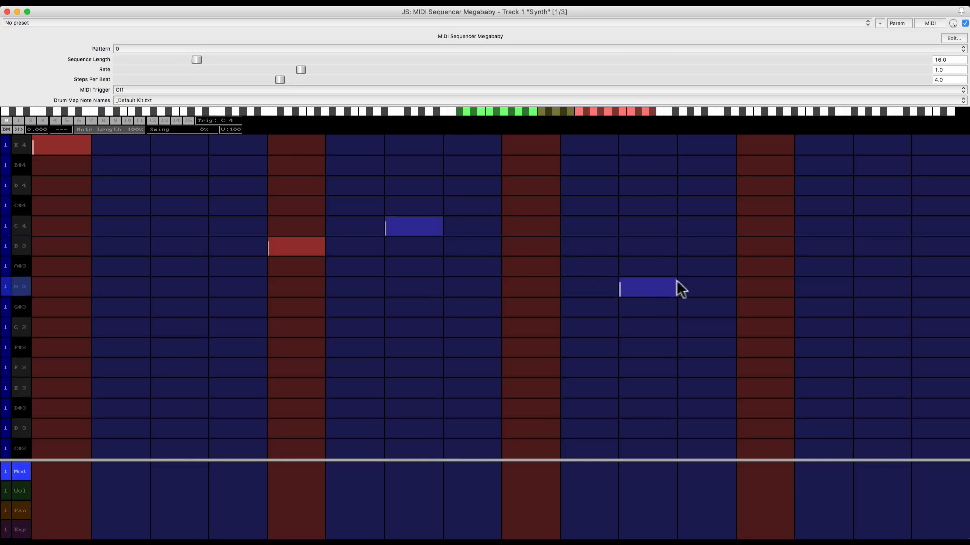
click(876, 243)
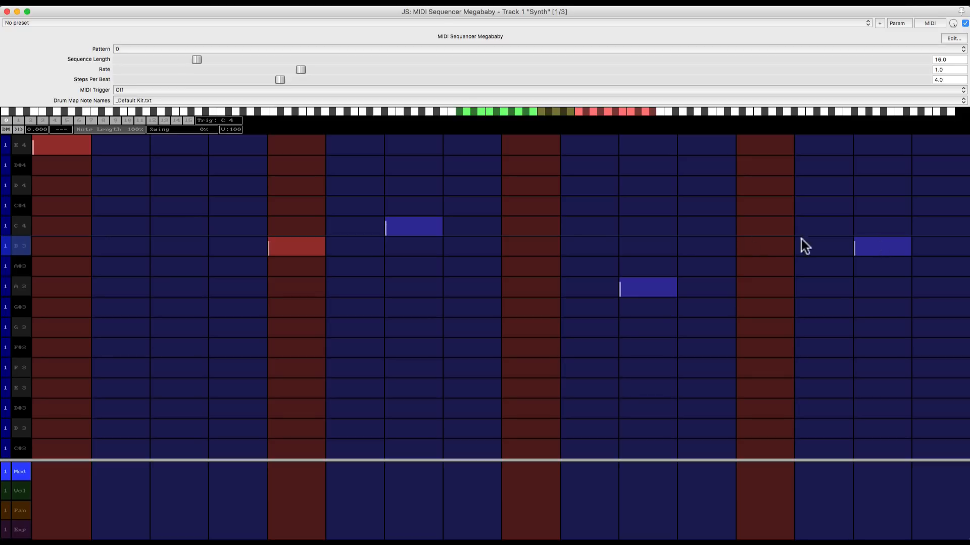
key(space)
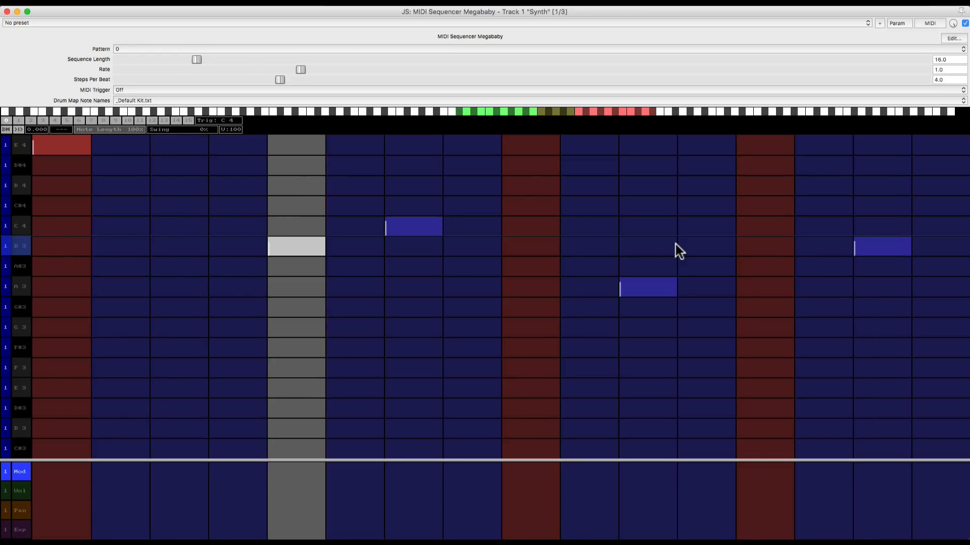
key(space)
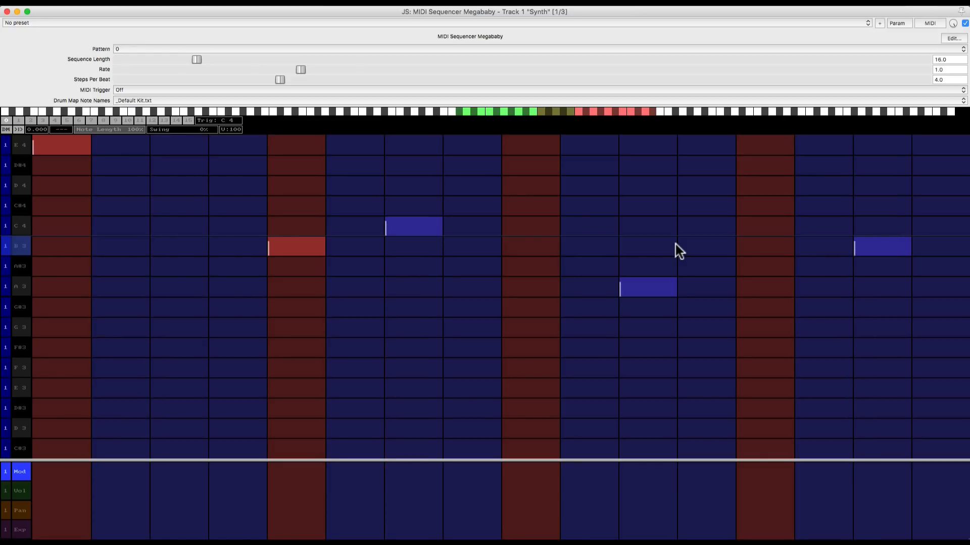
Set the sequence length to 32 and clear the repeated notes on steps 17, 21, 23, 27 and 31.
key(shift)
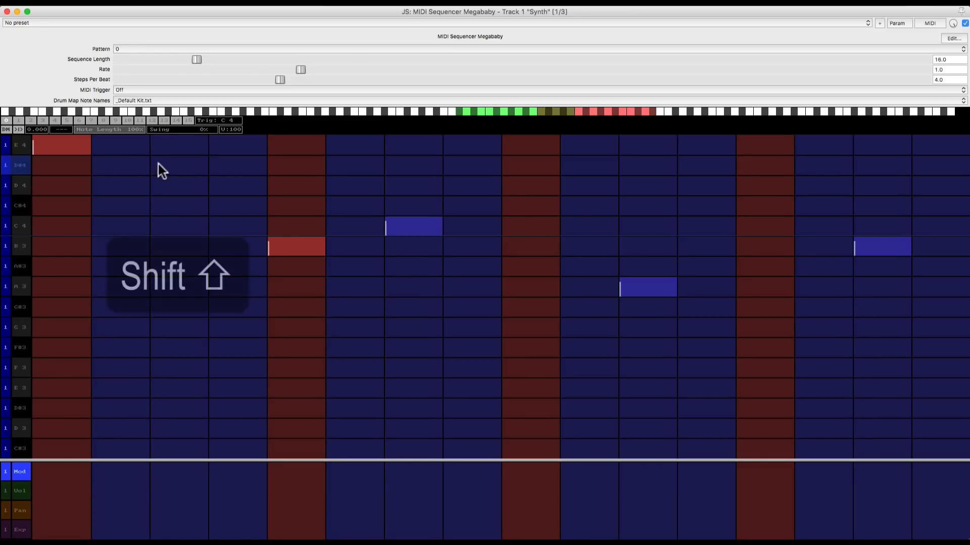
shift+click(20, 208)
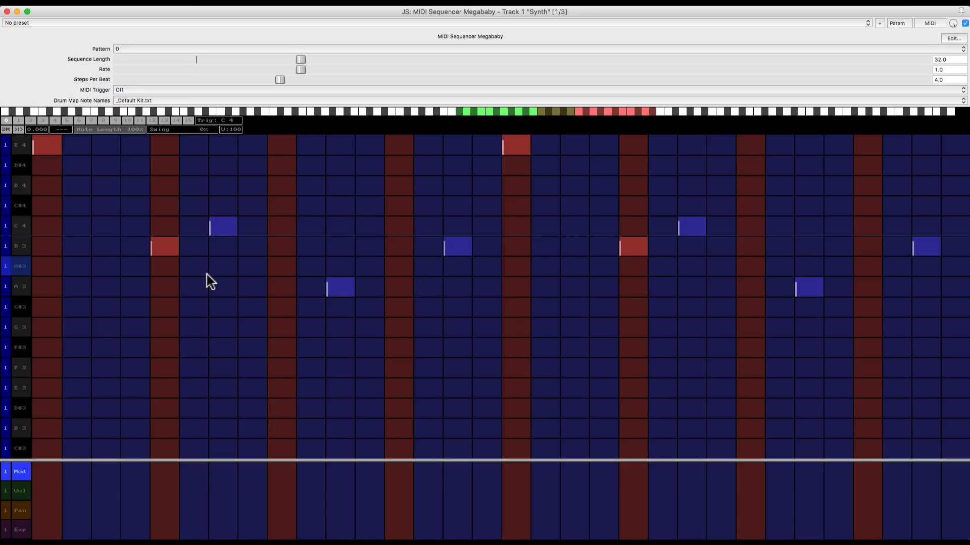
click(515, 150)
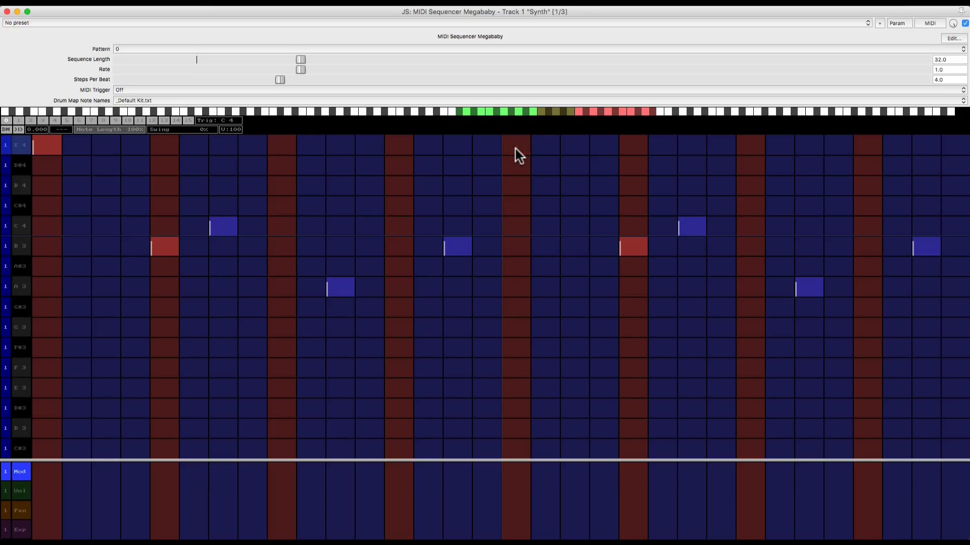
click(691, 230)
click(812, 287)
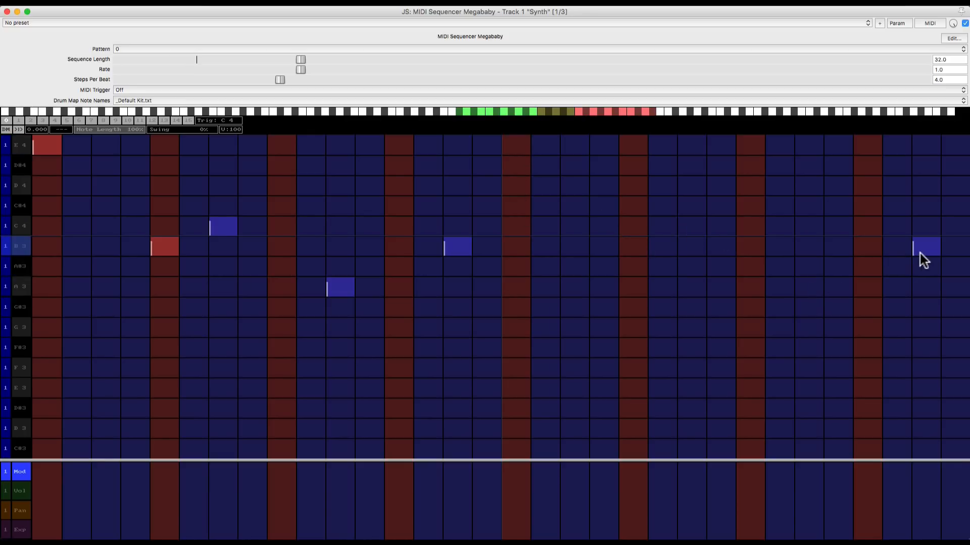
click(919, 248)
Enter B 3 on step 23, C 4 on 25, B 3 on 27, A 3 on 29 and G 3 on 31, and play the sequence.
key(space)
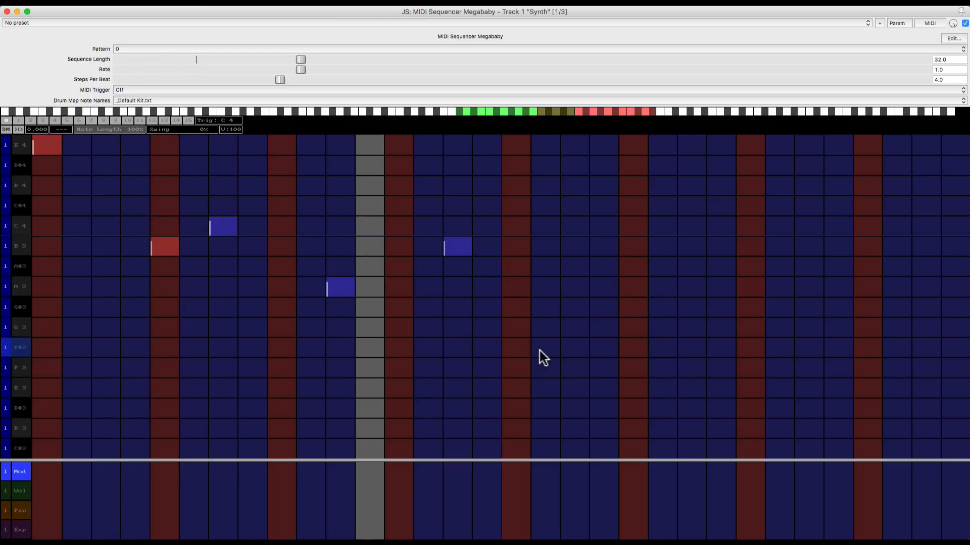
key(space)
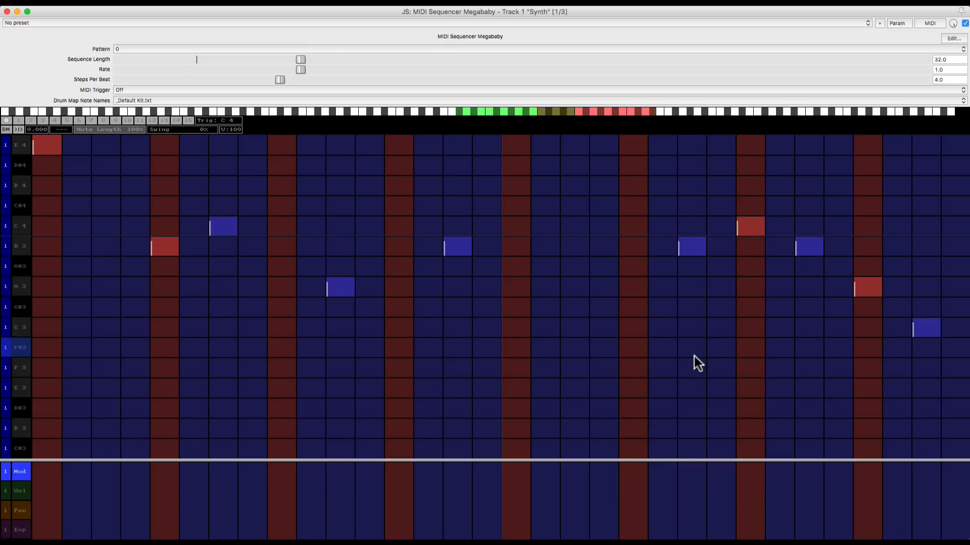
key(space)
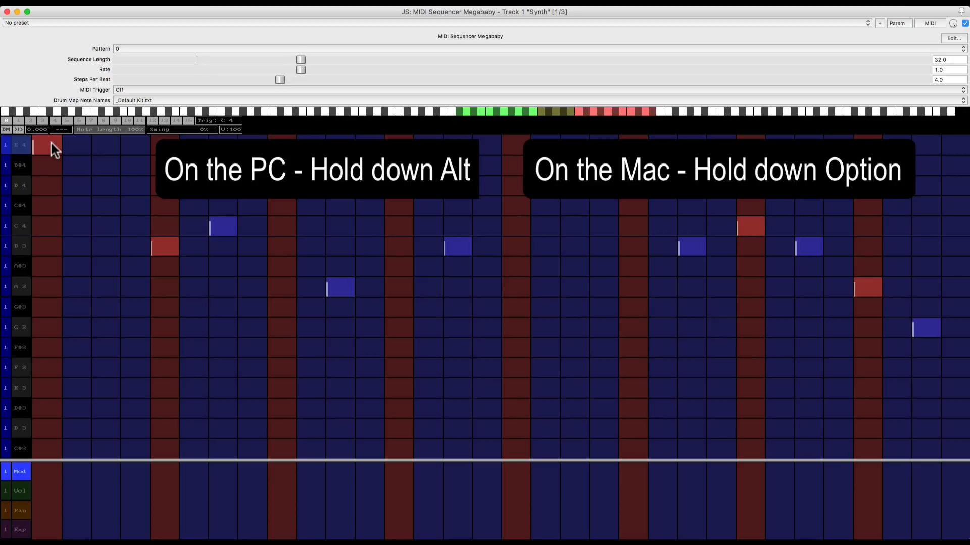
Lengthen the notes on steps 1, 5, 7, 11, 15, 23 and 25 to two steps each, and set Note Length to 74%.
alt+click(68, 143)
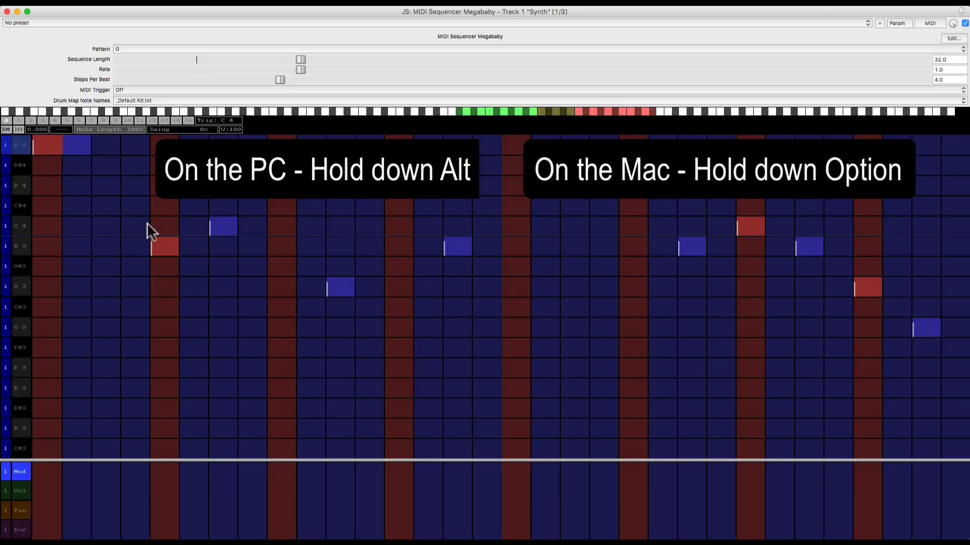
alt+click(173, 247)
alt+click(214, 229)
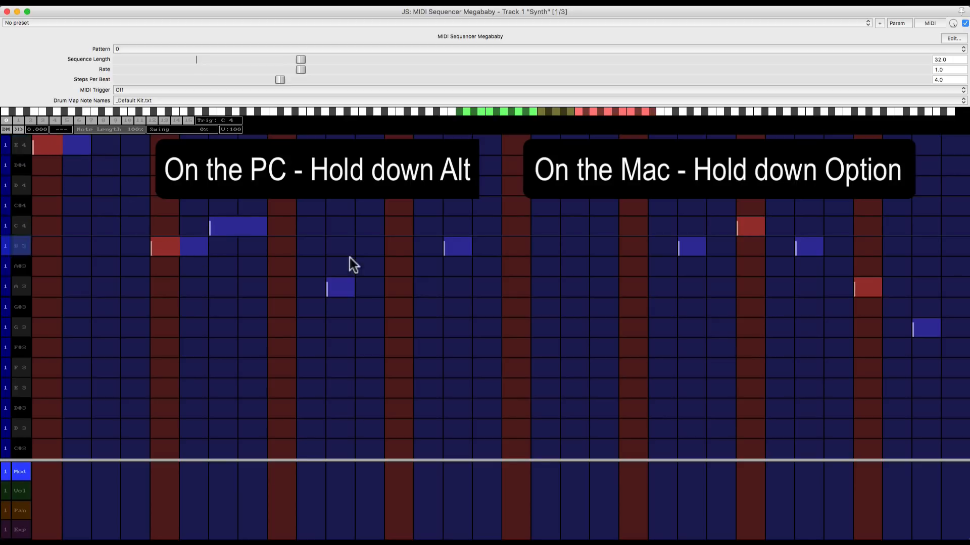
alt+click(351, 286)
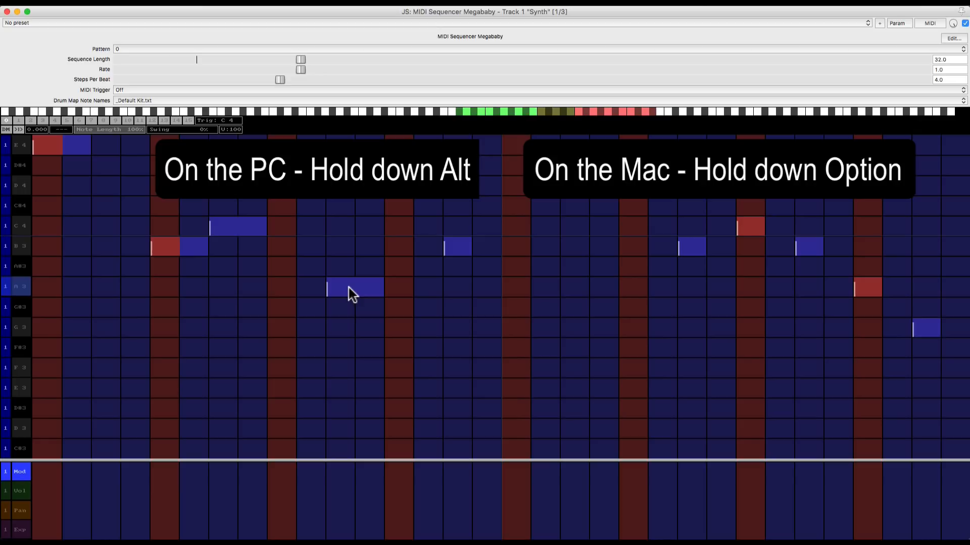
alt+click(463, 247)
alt+click(699, 248)
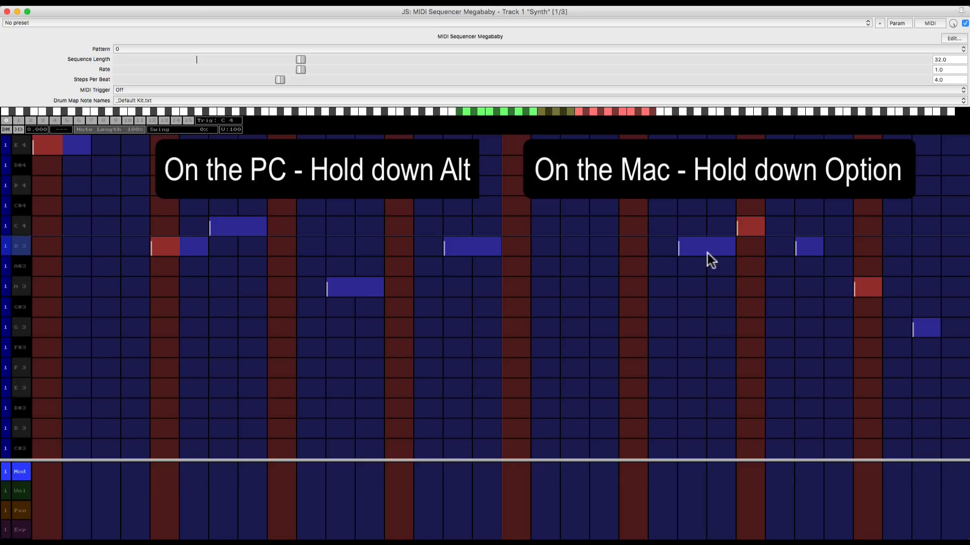
alt+click(757, 229)
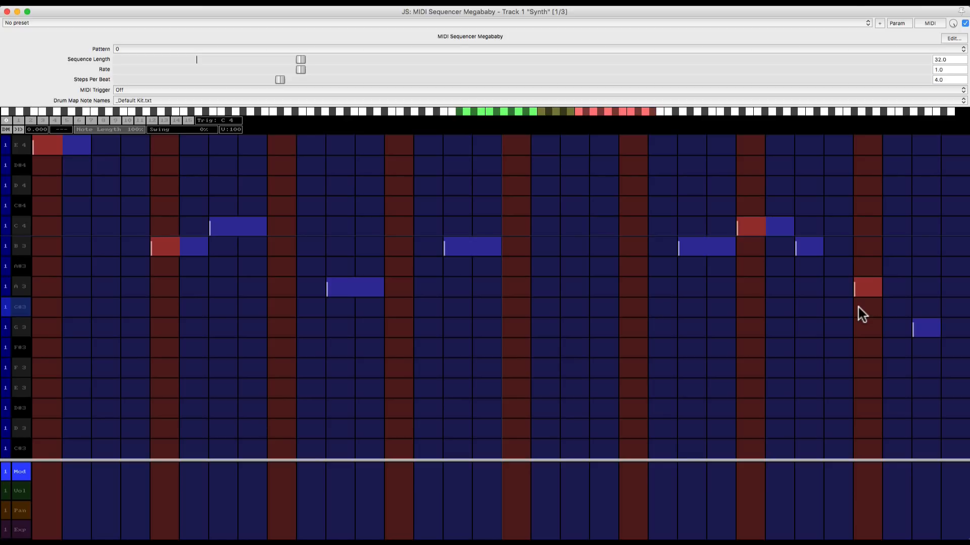
key(space)
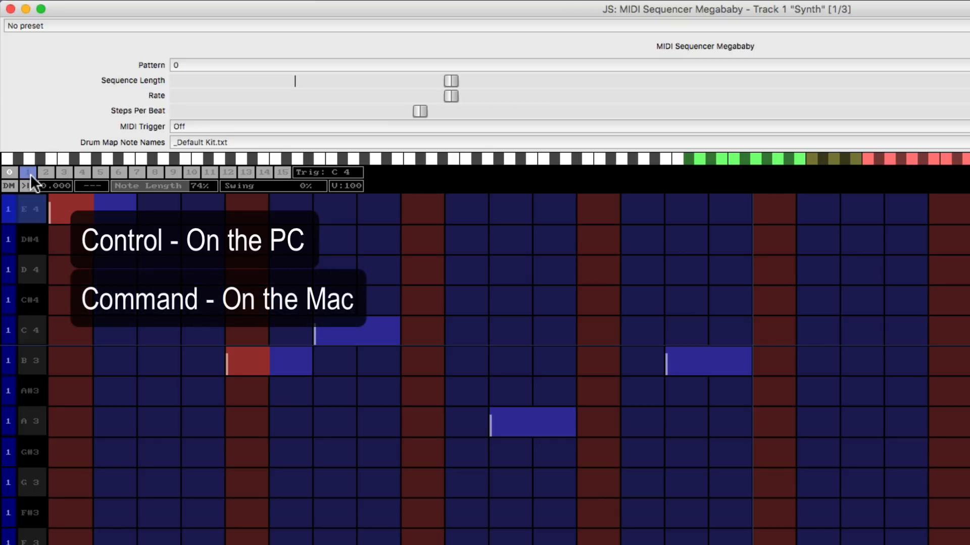
Copy pattern 0 to pattern 1, replace its step 23 and 25 notes with two-step G 3 and A 3 notes, and play it.
click(30, 174)
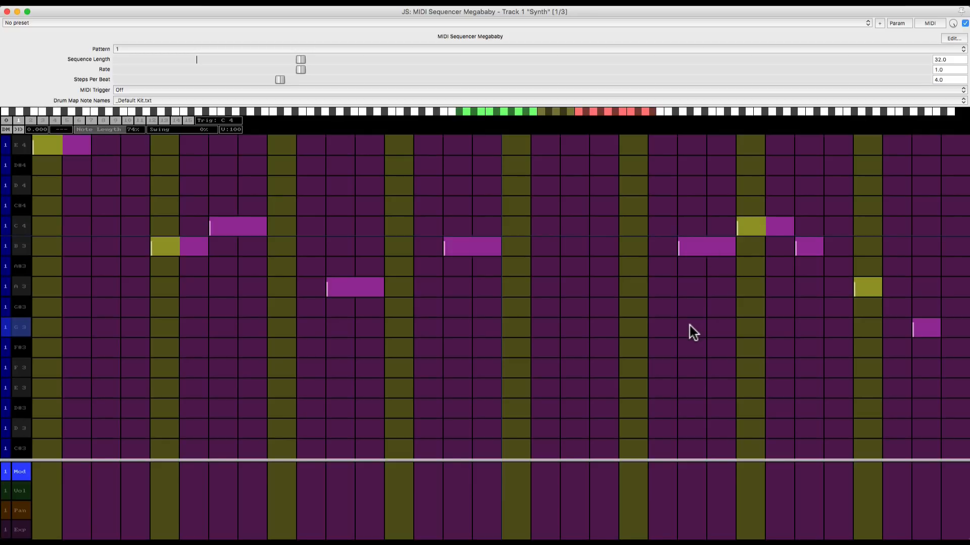
drag(689, 327, 702, 328)
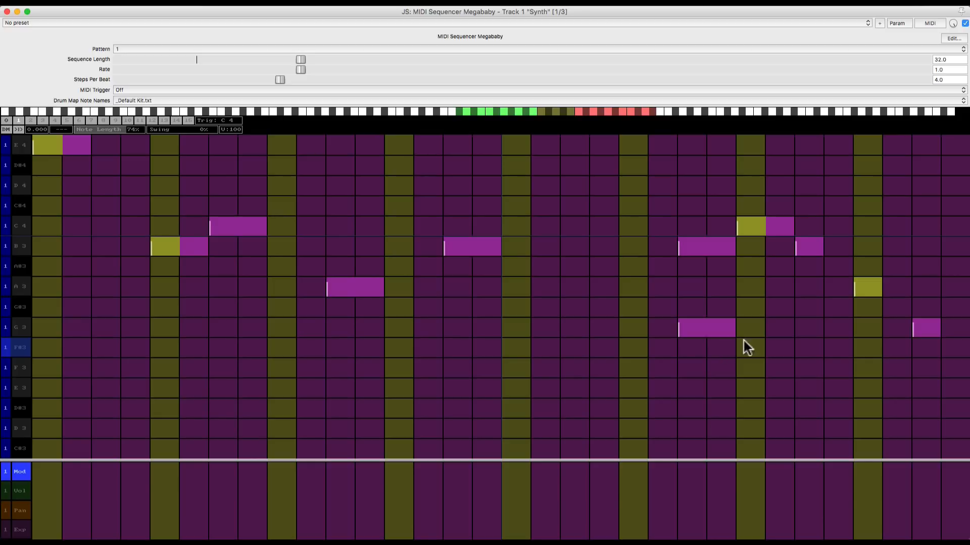
drag(743, 292, 759, 287)
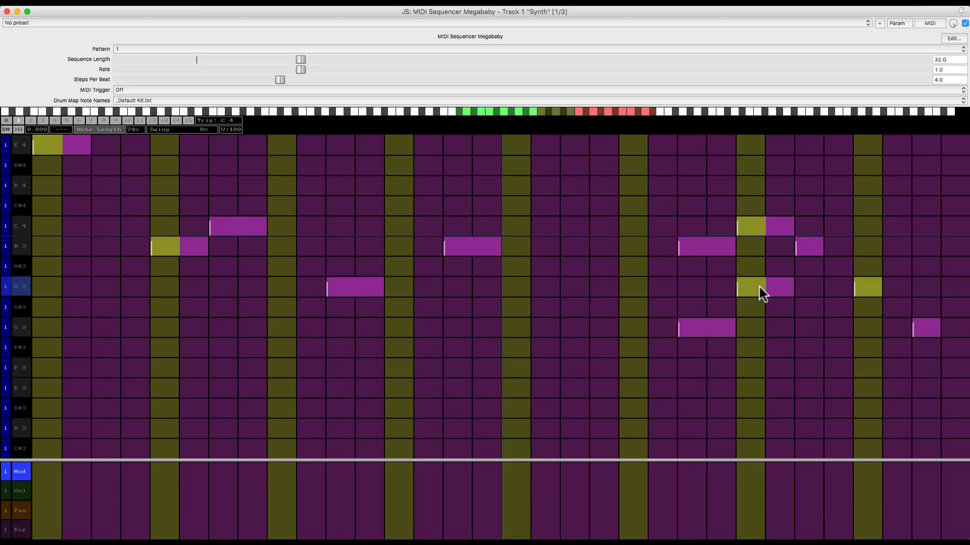
click(748, 229)
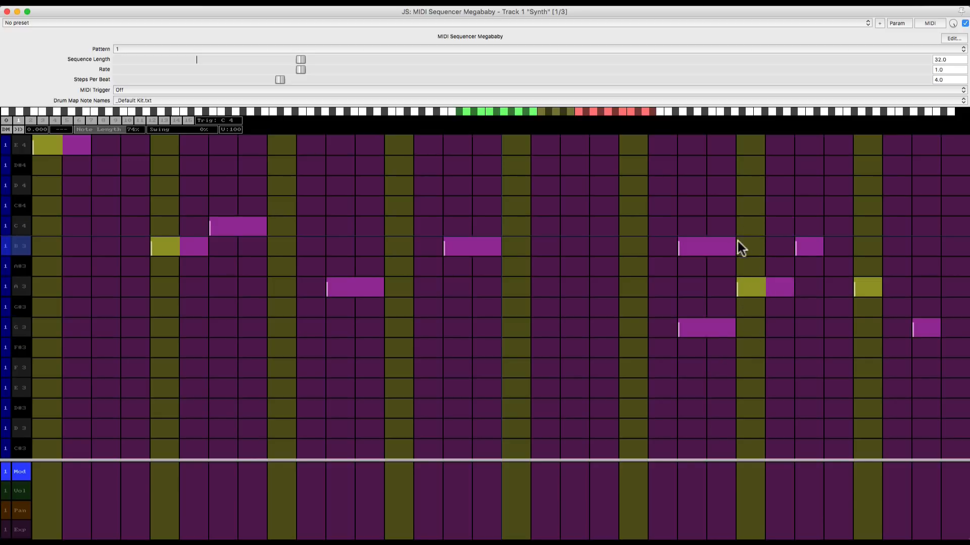
click(690, 240)
key(space)
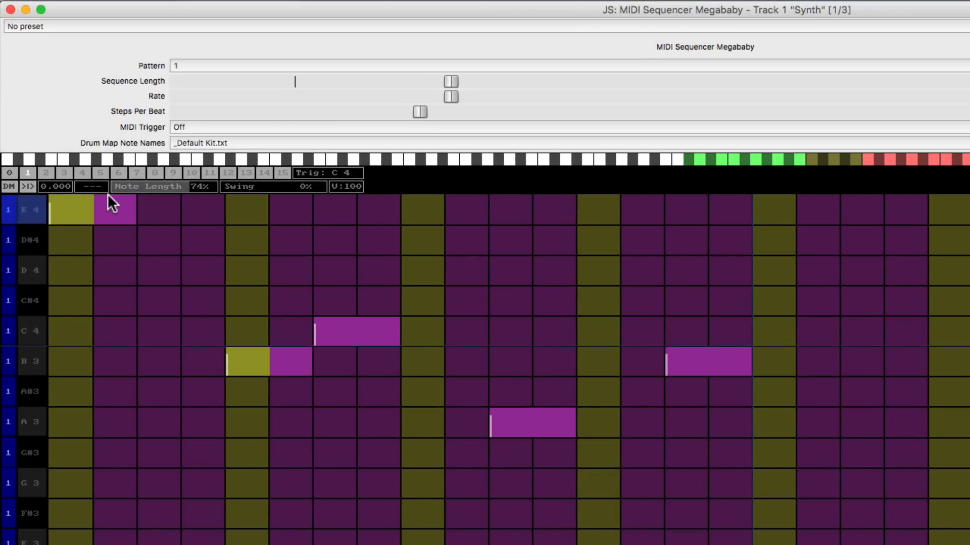
Return to pattern 0 and chain pattern 1 to play after it.
click(10, 173)
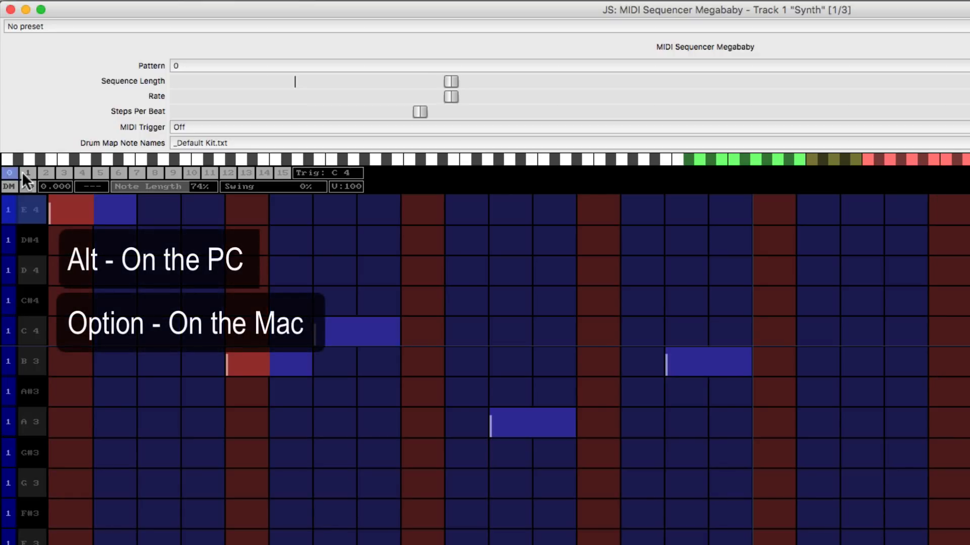
alt+click(27, 172)
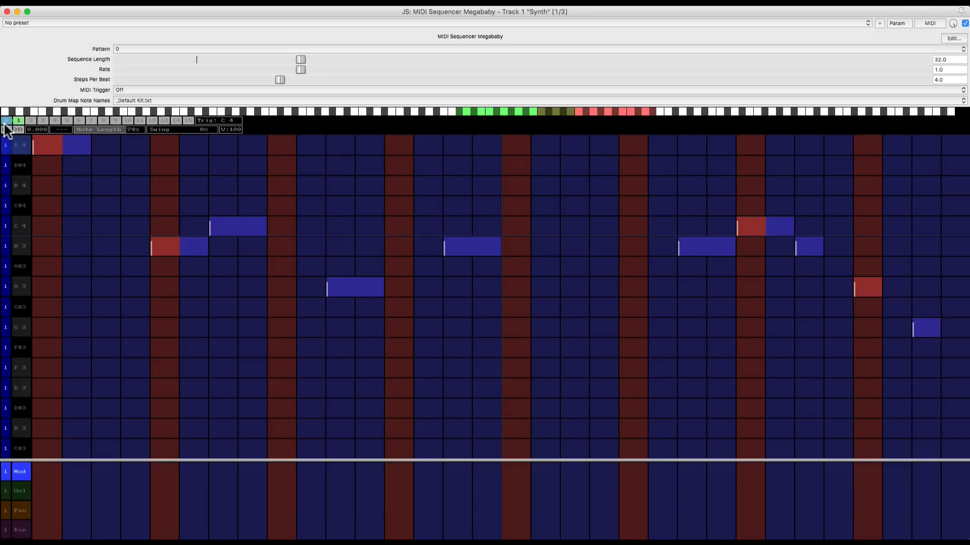
click(8, 186)
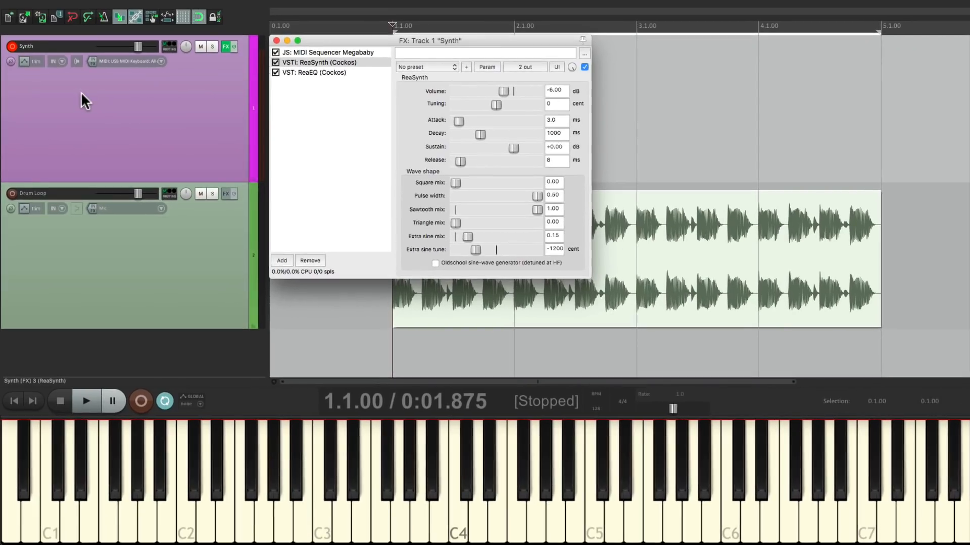
Show ReaEQ on the Synth track and set the low-pass band's frequency to 7123.1 Hz during playback.
click(336, 72)
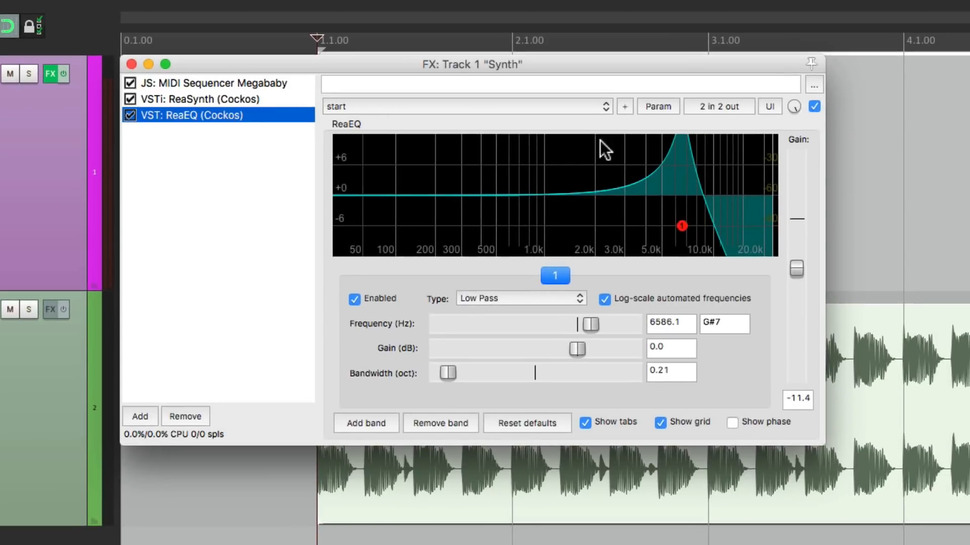
key(space)
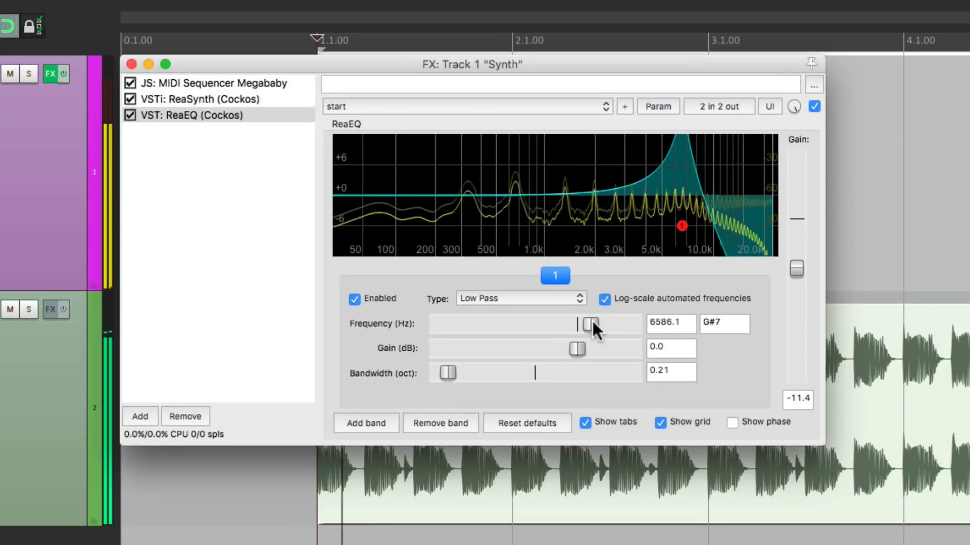
mouse_move(592, 322)
mouse_down()
mouse_move(575, 324)
mouse_move(612, 321)
mouse_move(549, 325)
mouse_move(598, 329)
mouse_up()
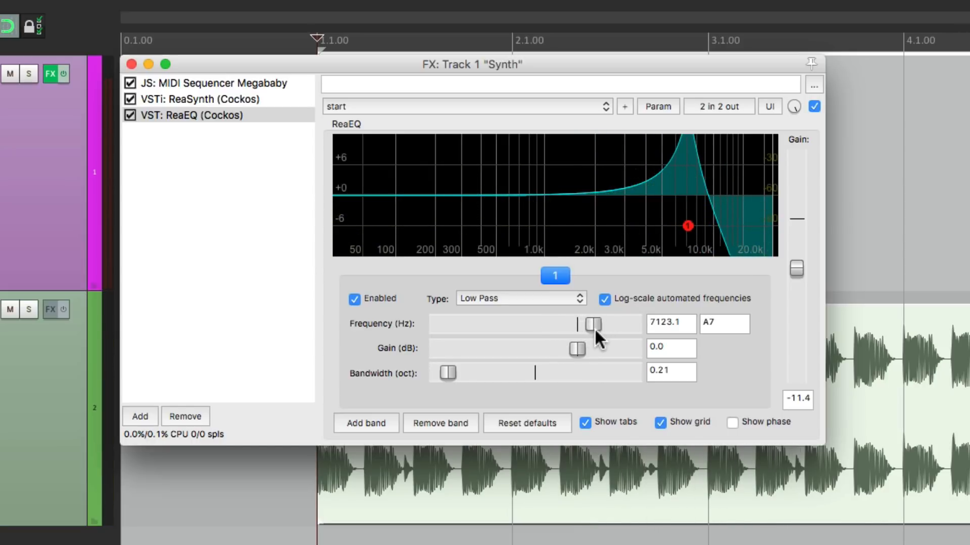
Enable parameter modulation on the low-pass frequency with an audio control signal from track channels 1+2, and play the project.
click(660, 106)
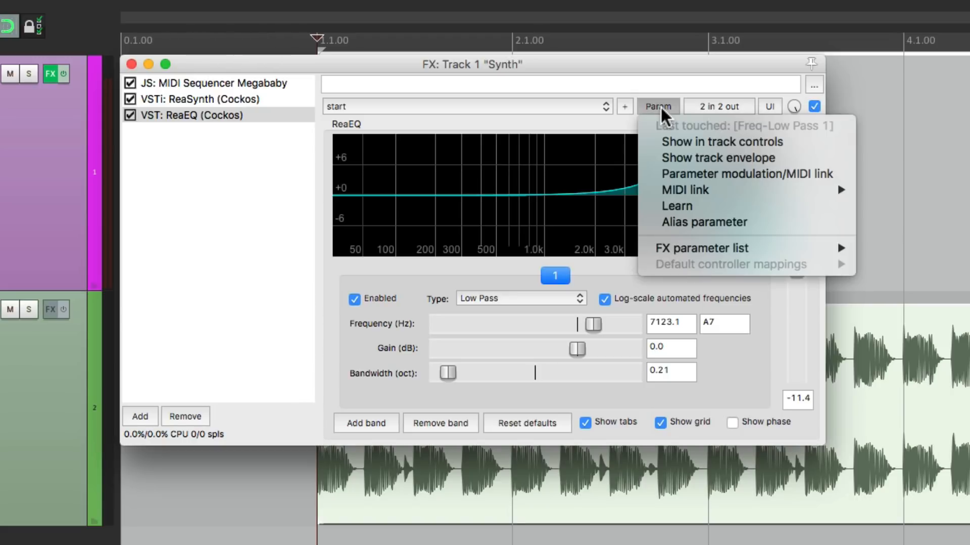
click(652, 174)
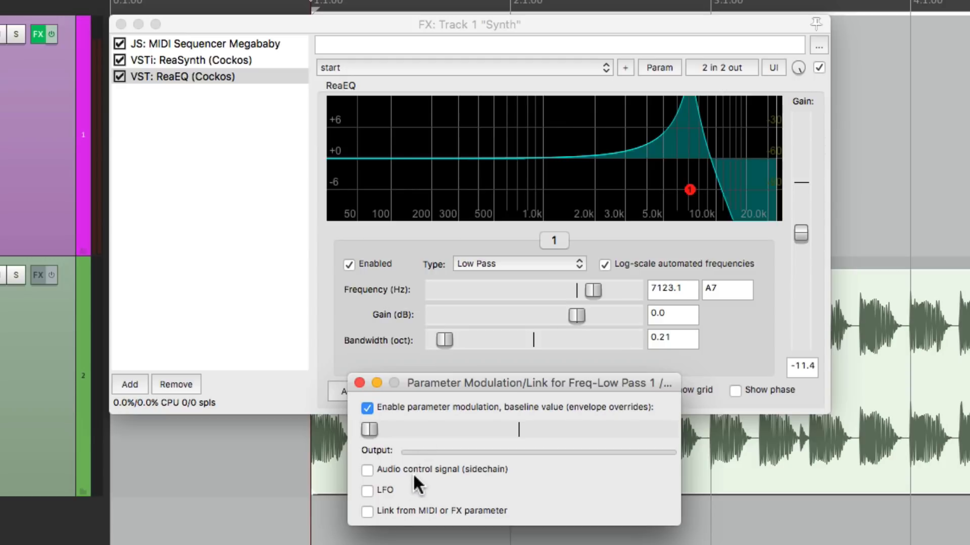
click(367, 470)
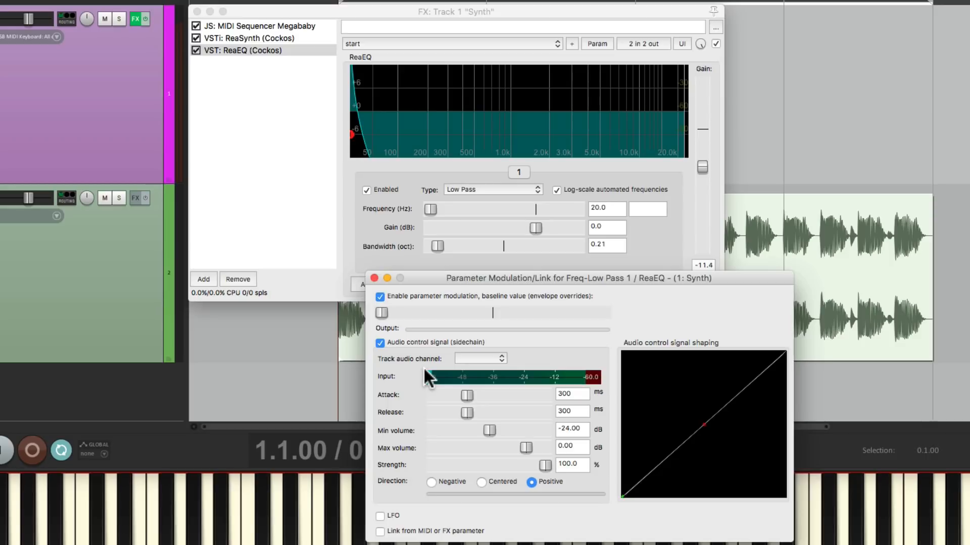
click(488, 360)
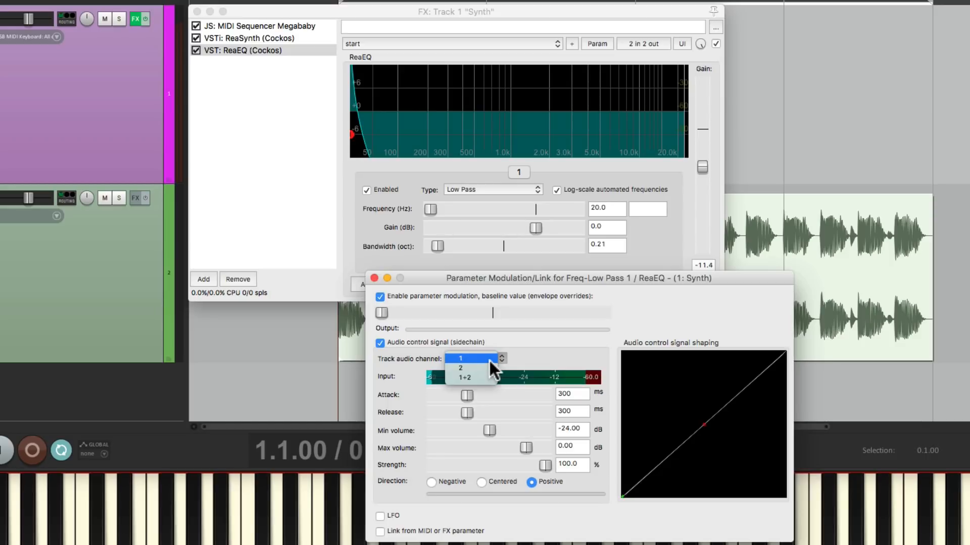
click(488, 376)
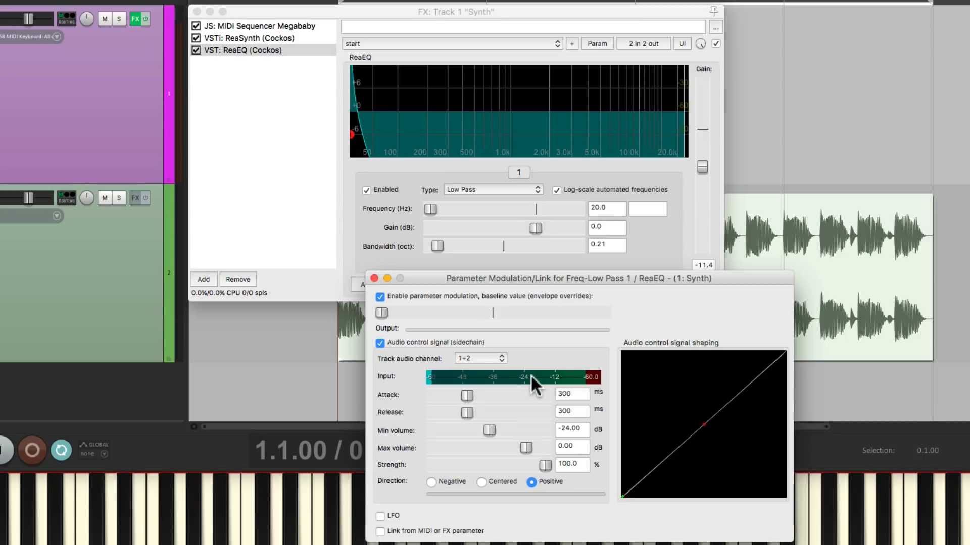
key(space)
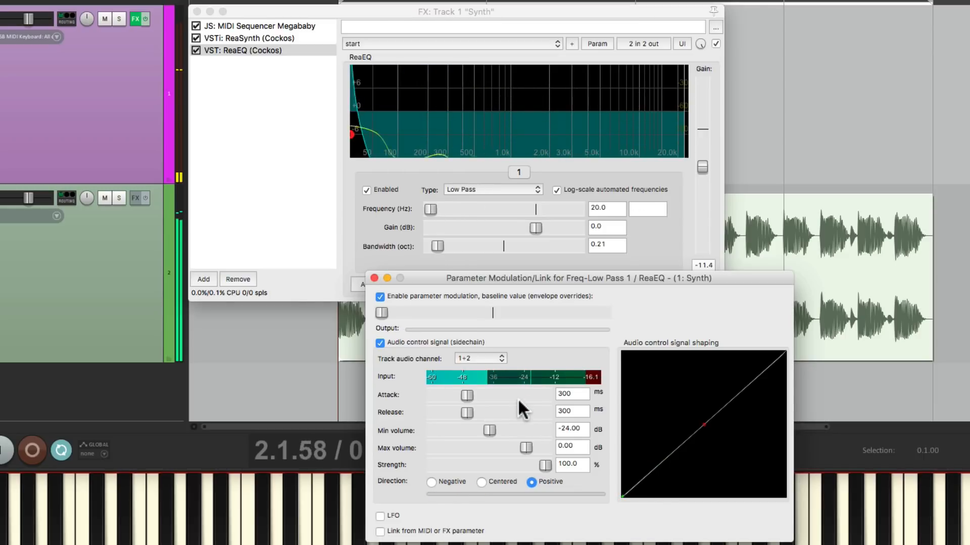
Set the audio control signal's min volume to -40.20 dB and max volume to -17.45 dB while playing the project.
key(space)
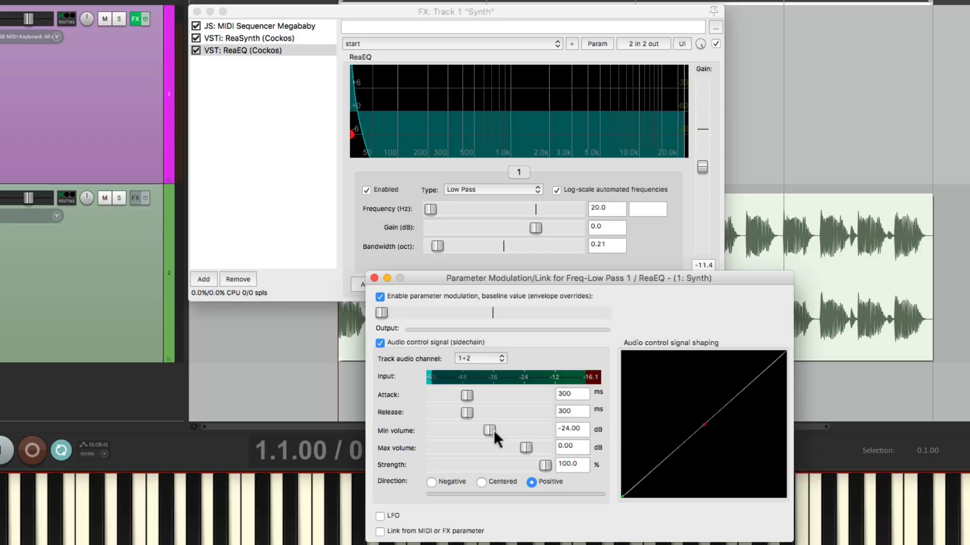
key(space)
drag(494, 430, 464, 434)
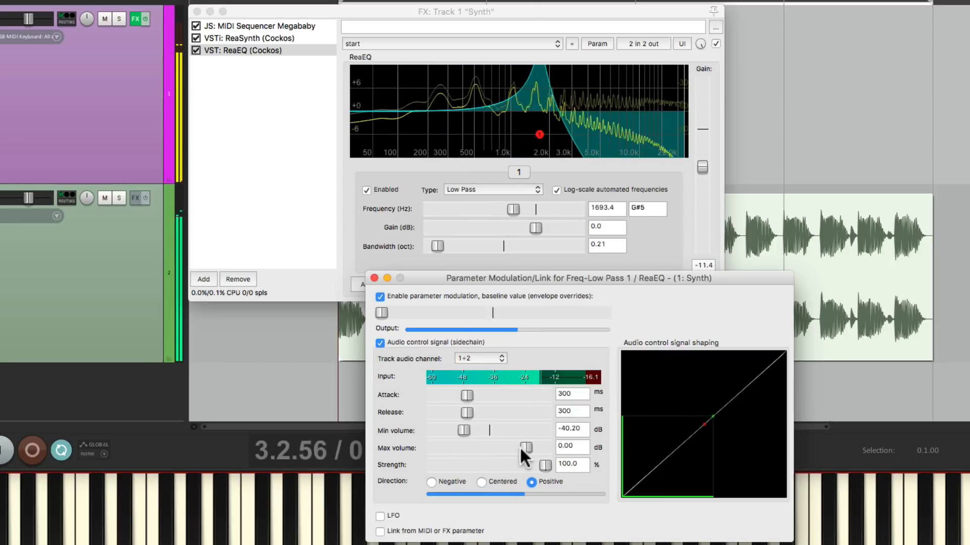
drag(522, 446, 495, 450)
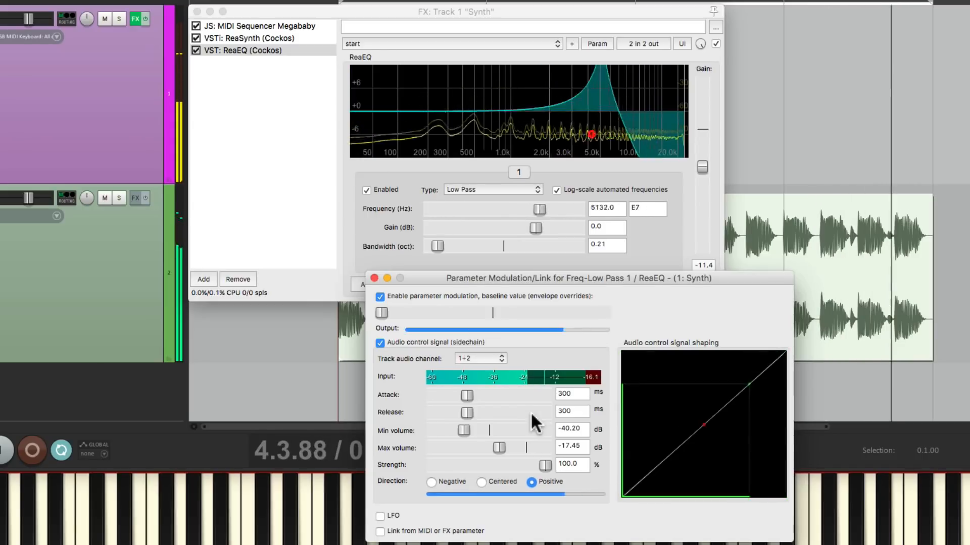
key(space)
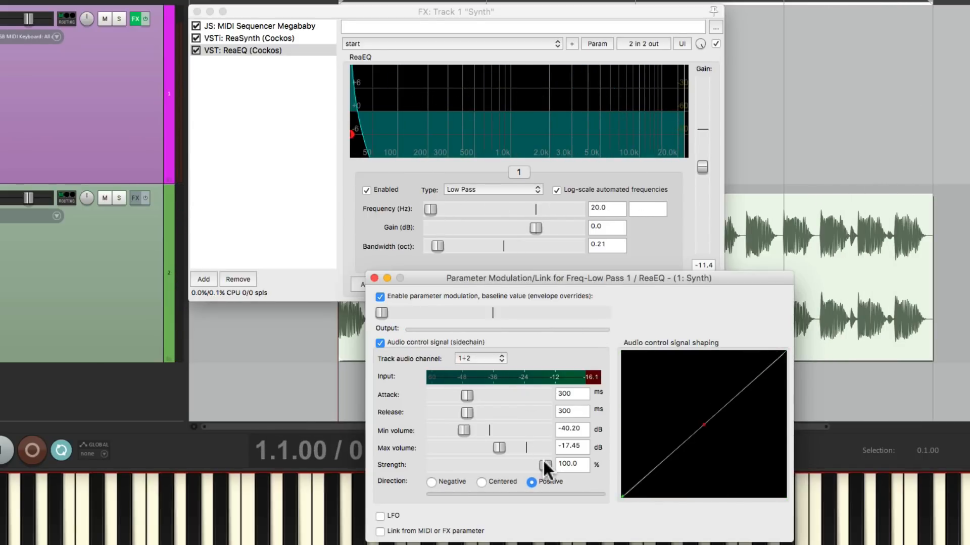
Reduce the audio control signal's modulation strength to 74.3 %, auditioning different amounts during playback.
drag(543, 460, 515, 463)
key(space)
key(space)
key(space)
mouse_move(511, 464)
mouse_down()
mouse_move(484, 468)
mouse_move(505, 483)
mouse_up()
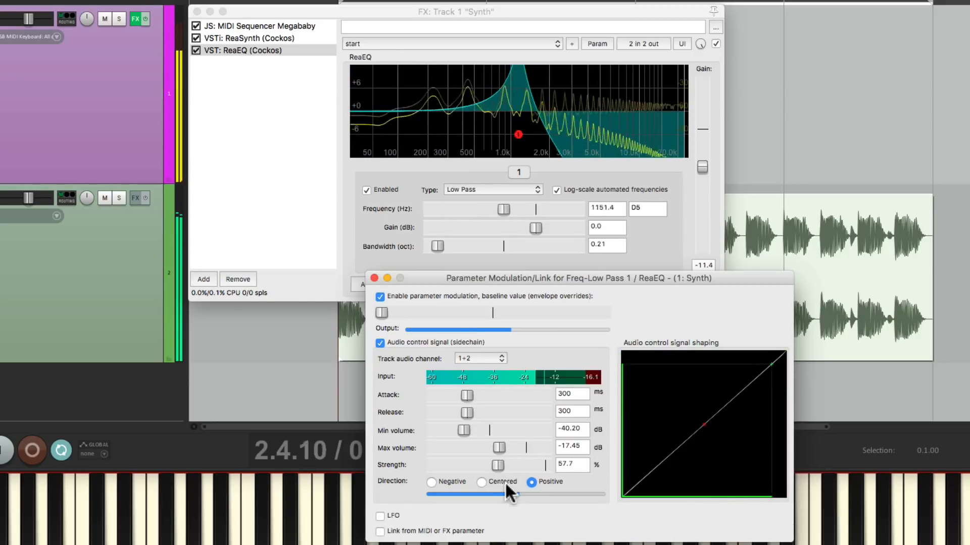
key(space)
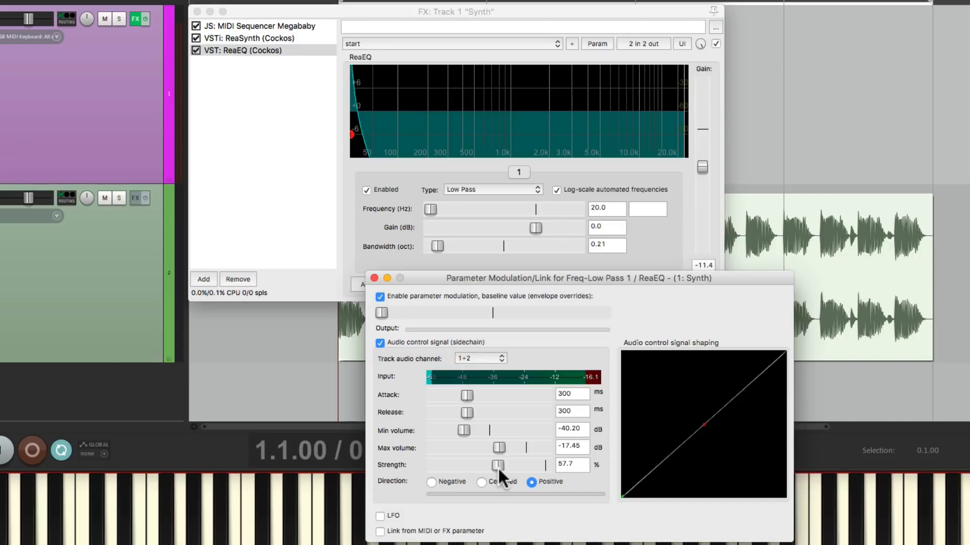
key(space)
mouse_move(498, 466)
mouse_down()
mouse_move(529, 464)
mouse_move(507, 467)
mouse_move(515, 465)
mouse_up()
Add the Cockos ReaDelay plug-in to the end of the Synth track's FX chain.
double_click(267, 132)
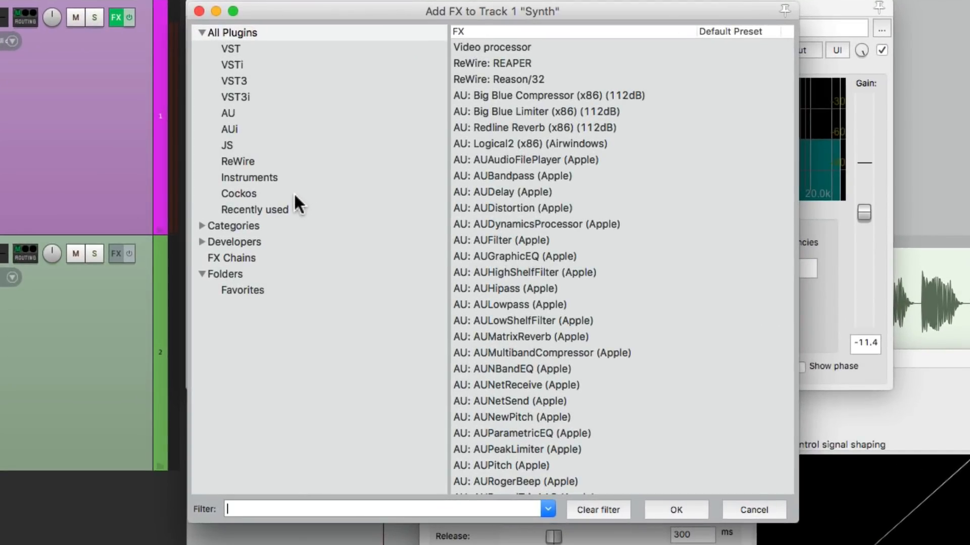
click(295, 198)
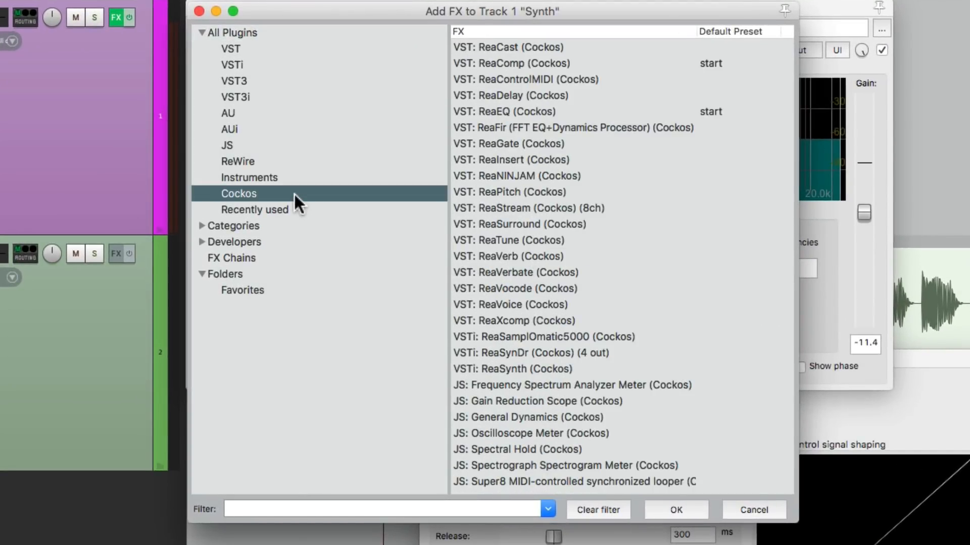
click(511, 97)
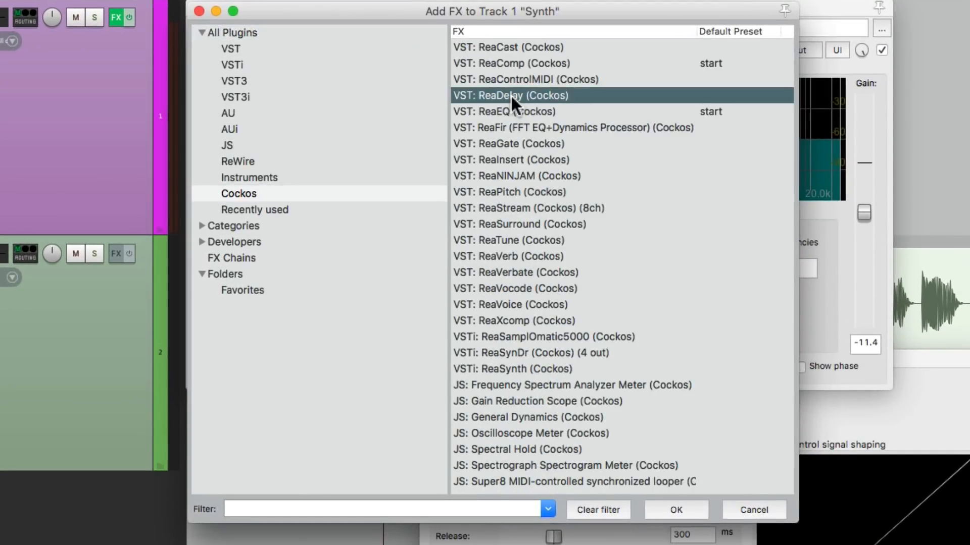
double_click(510, 95)
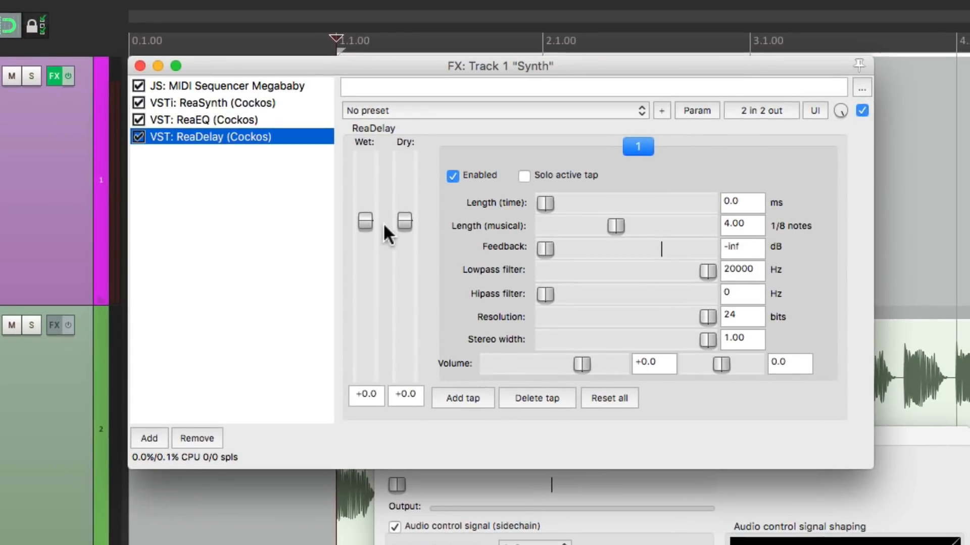
Set ReaDelay's wet level to -11.3 dB and give tap 1 a musical length of 1 eighth note and pan of -1.0.
drag(365, 218, 367, 265)
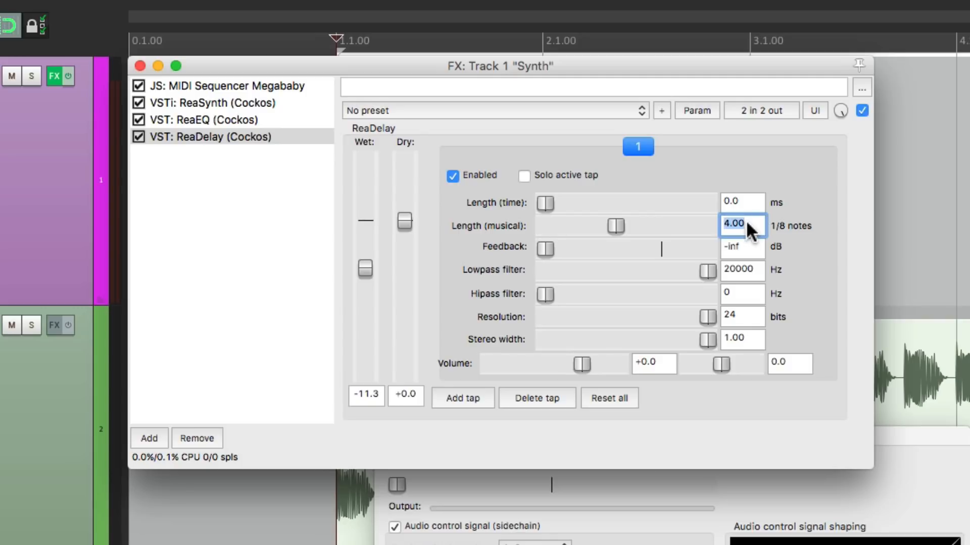
text(1)
key(Return)
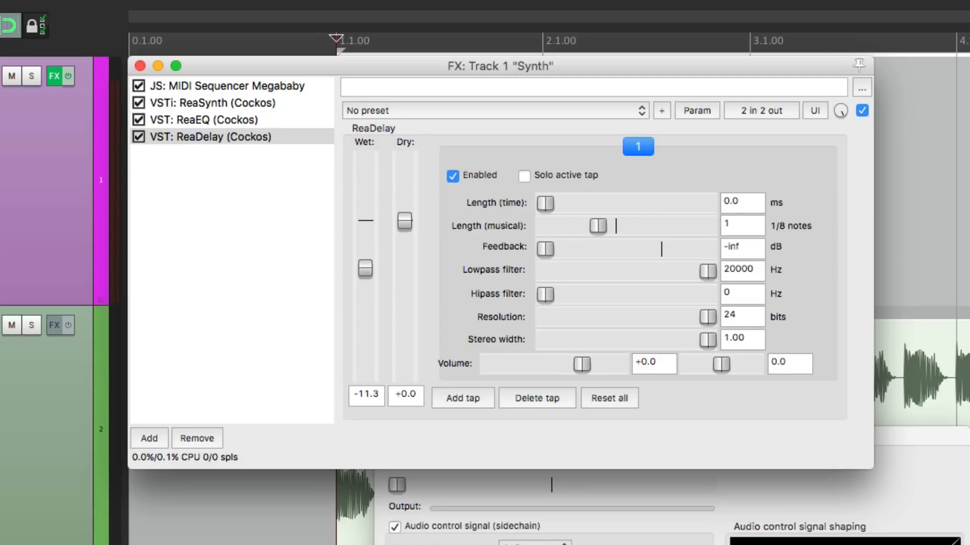
key(space)
drag(723, 364, 689, 366)
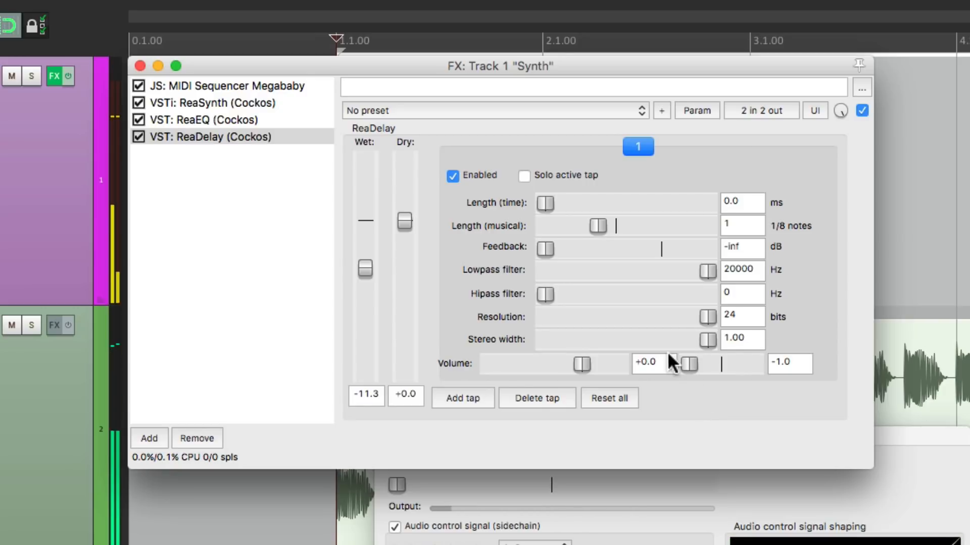
Add a second ReaDelay tap with pan 1.0 and a musical length of 2 eighth notes, and play the result.
click(467, 398)
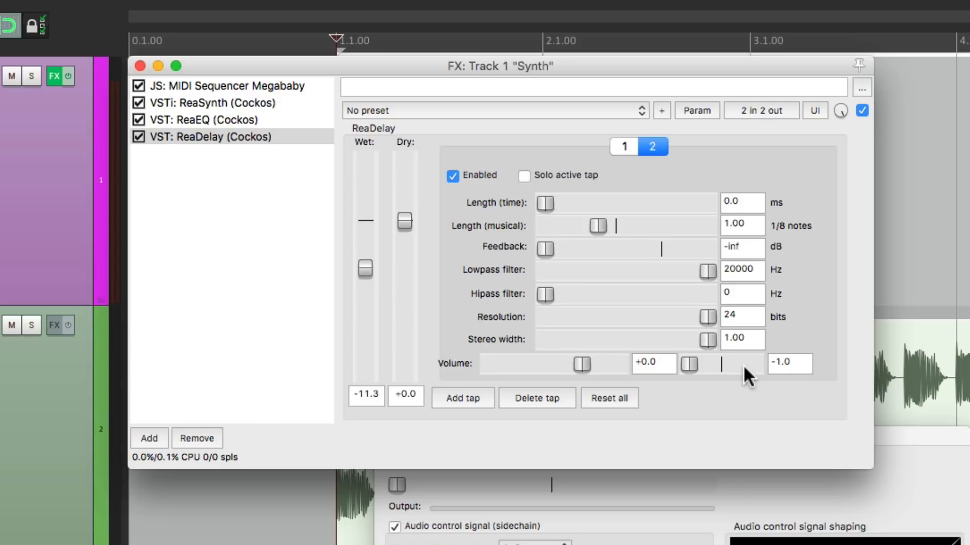
drag(689, 363, 762, 378)
click(748, 227)
text(2)
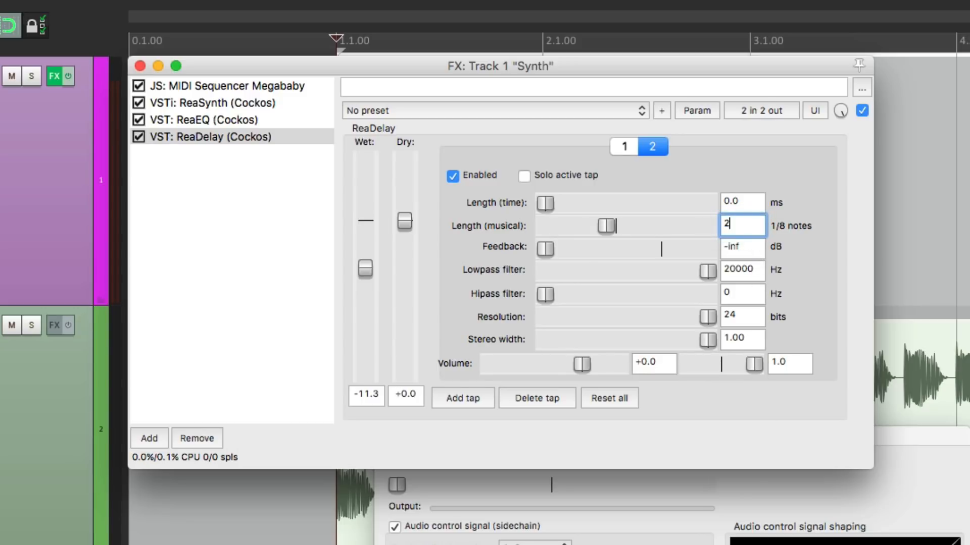
key(Return)
key(space)
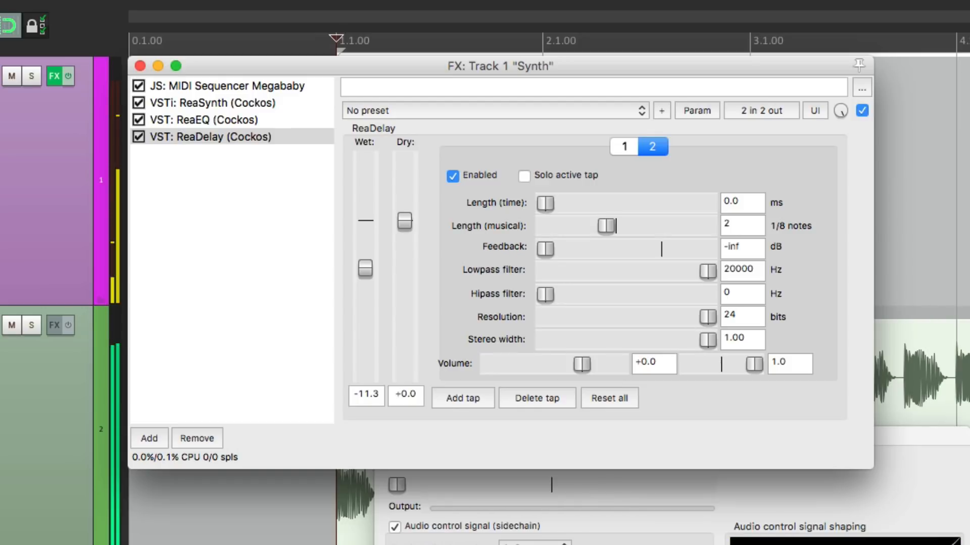
key(space)
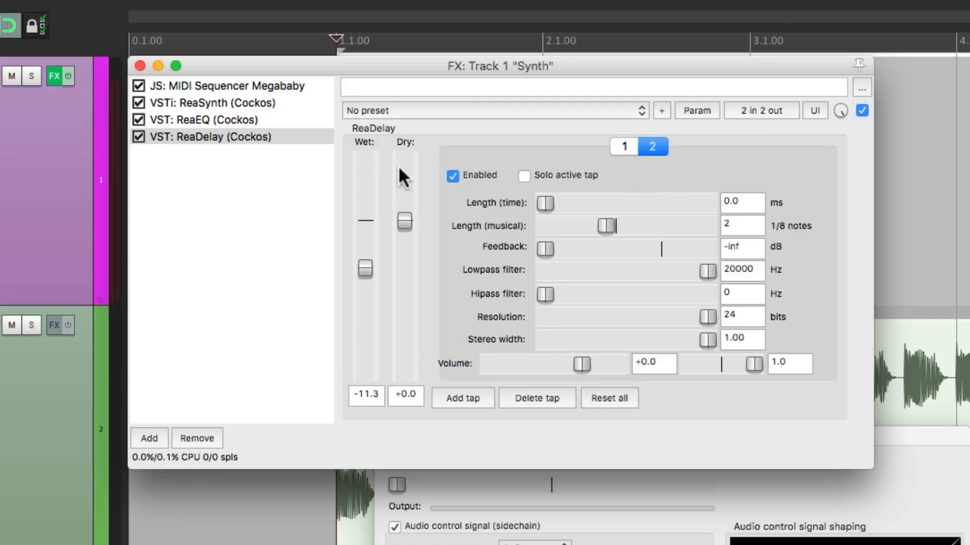
Add ReaVerbate after ReaDelay with dry at +0.0 dB, wet at -25.3 dB and room size 95.
double_click(192, 228)
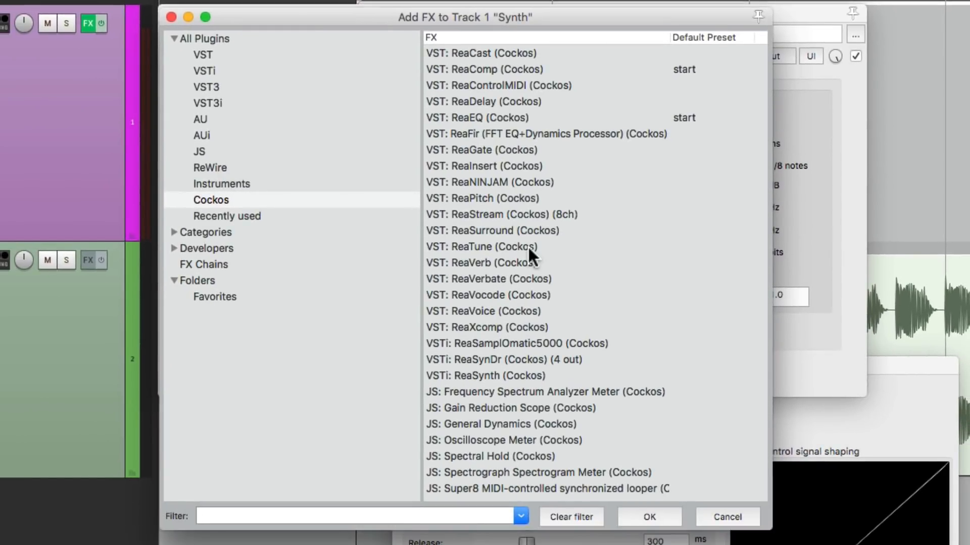
click(580, 278)
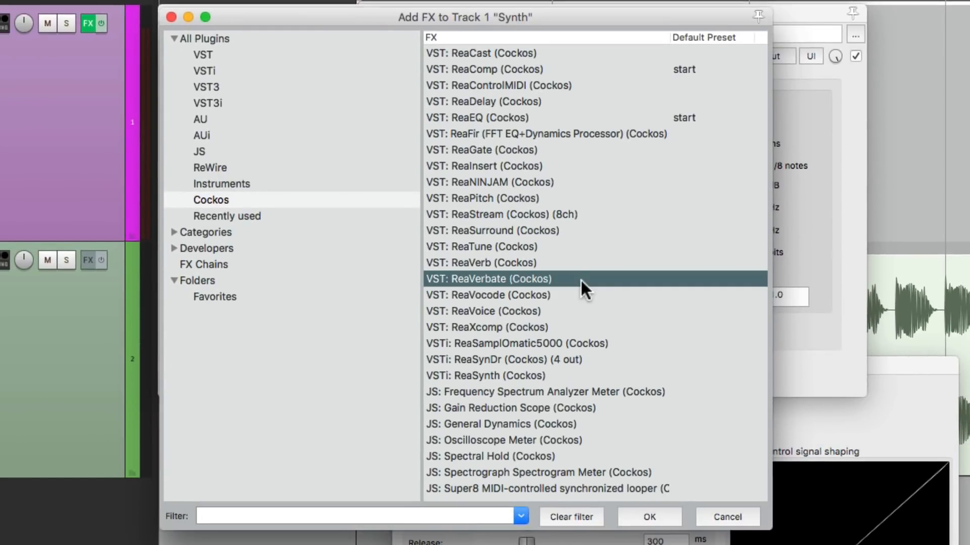
double_click(581, 279)
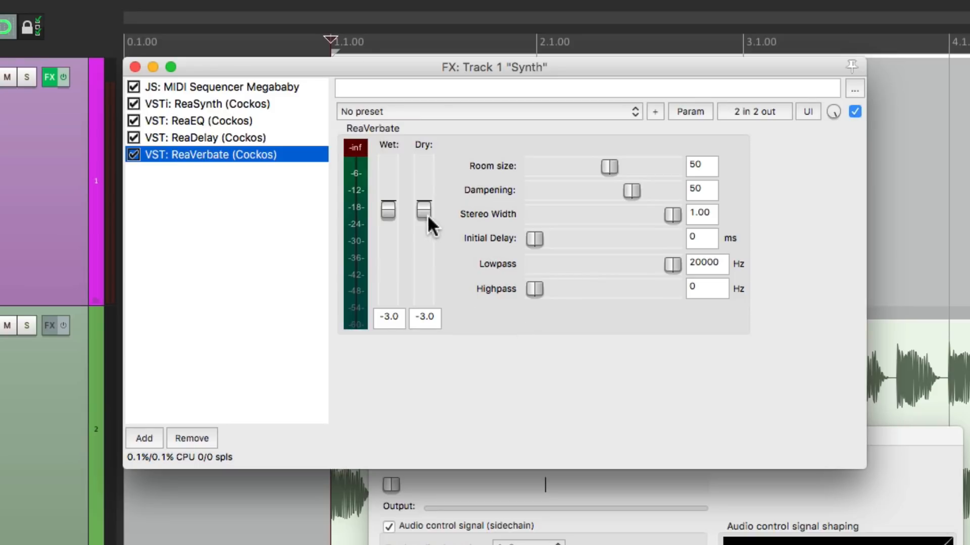
drag(428, 214, 388, 251)
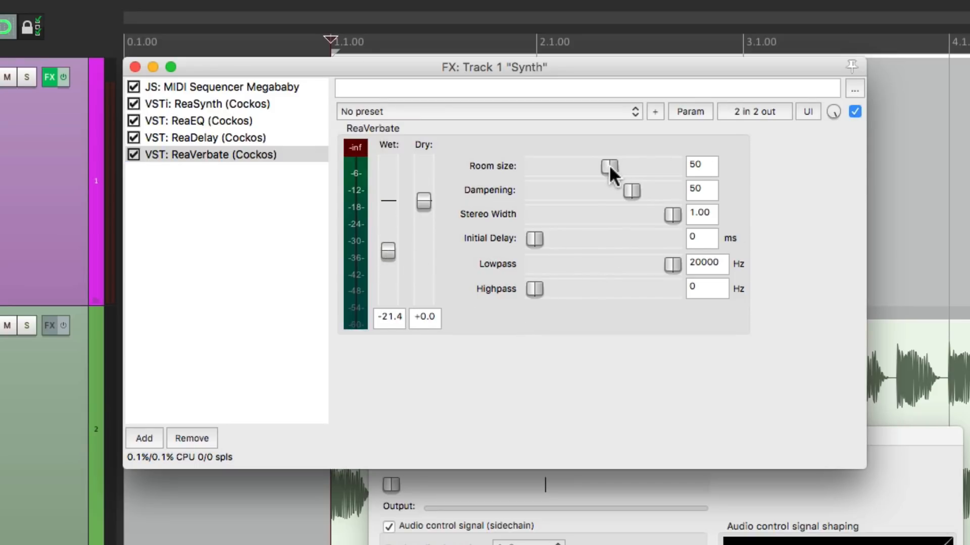
drag(609, 164, 668, 174)
mouse_move(388, 248)
mouse_down()
mouse_move(388, 234)
mouse_move(391, 268)
mouse_move(391, 254)
mouse_up()
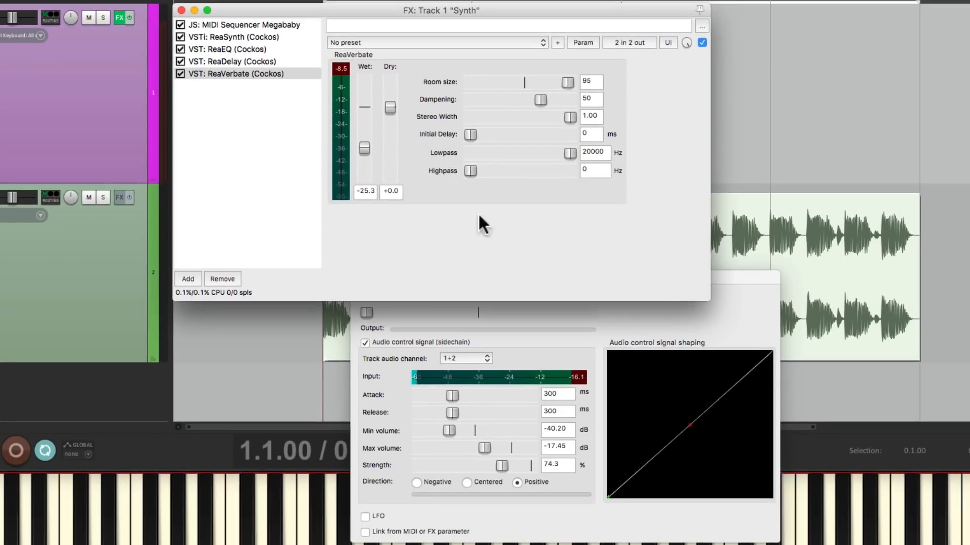
Replace the low-pass frequency's audio control signal with a tempo-synced sine LFO at a speed of 4 QN.
click(714, 316)
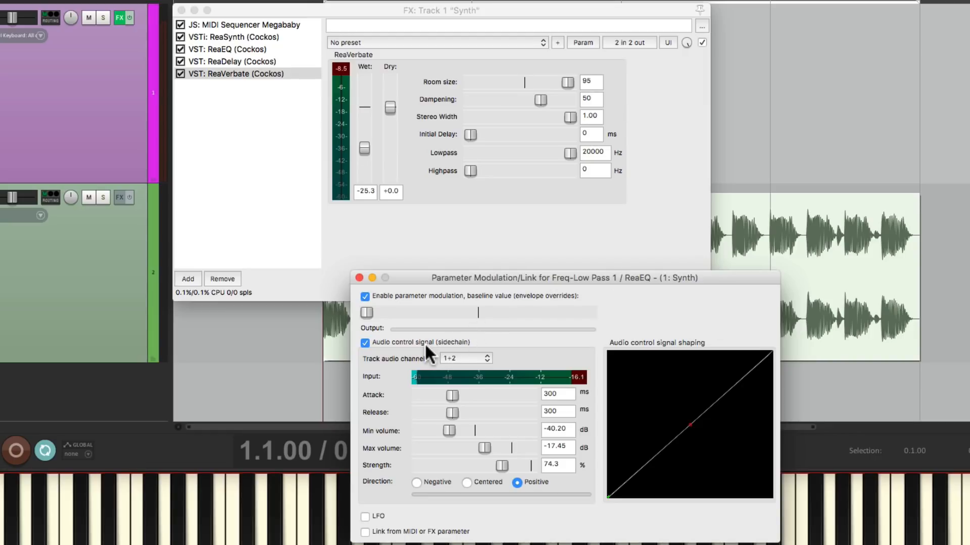
click(364, 343)
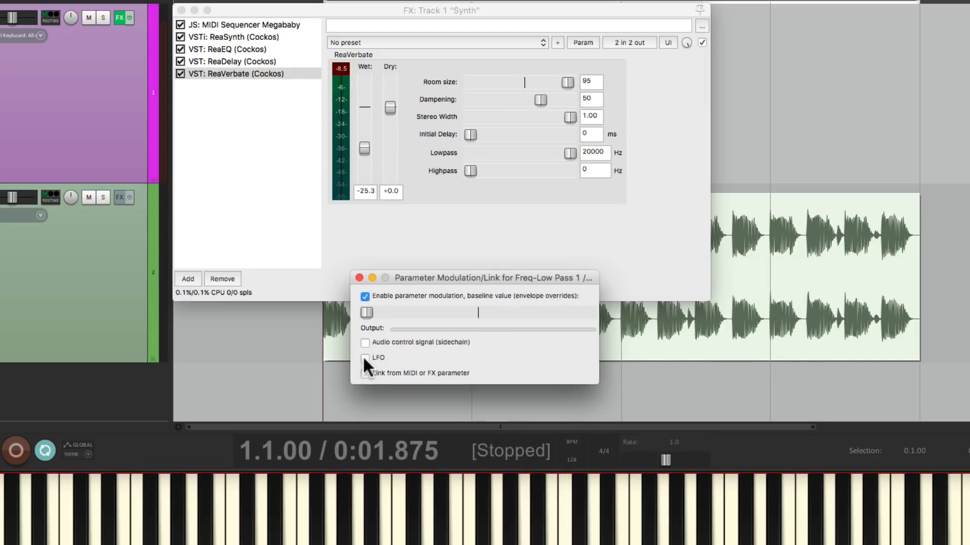
click(364, 358)
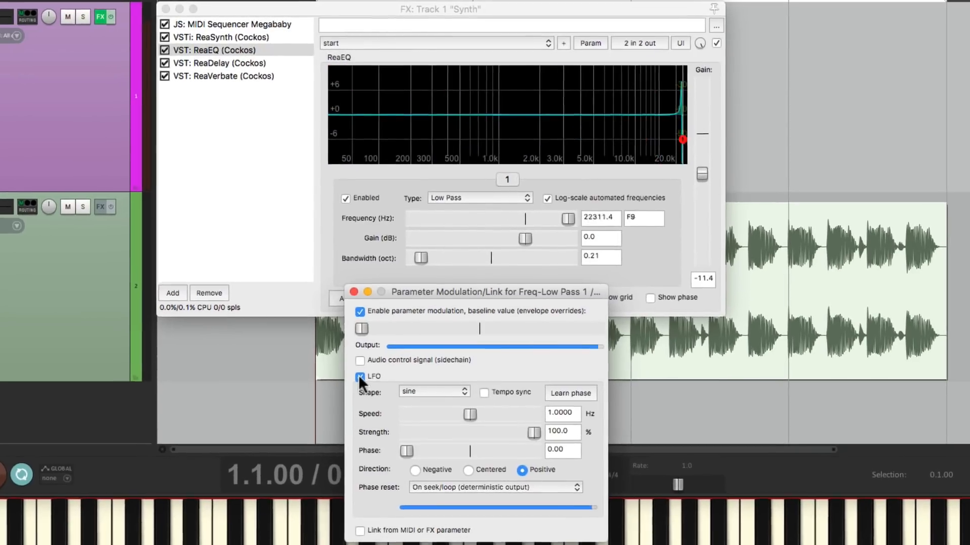
click(485, 394)
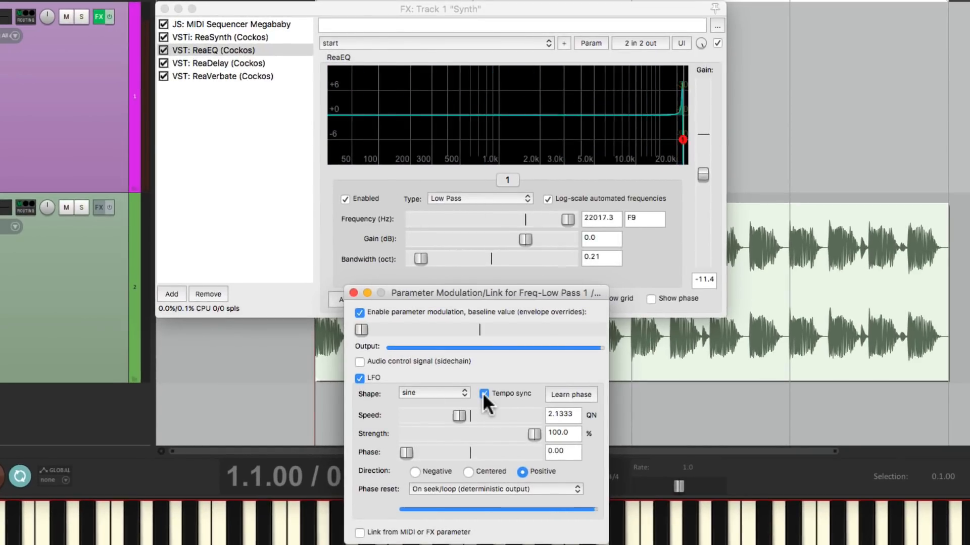
double_click(560, 417)
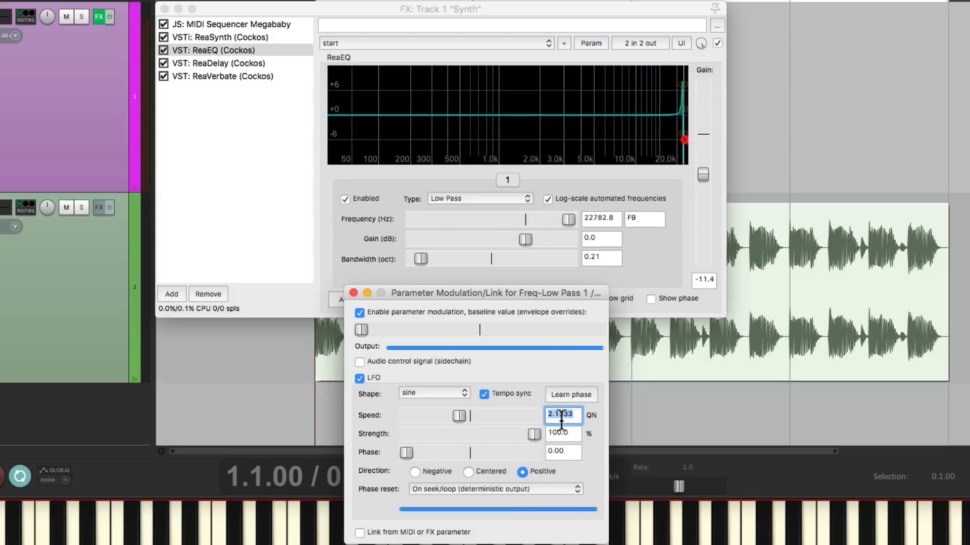
text(4)
key(Return)
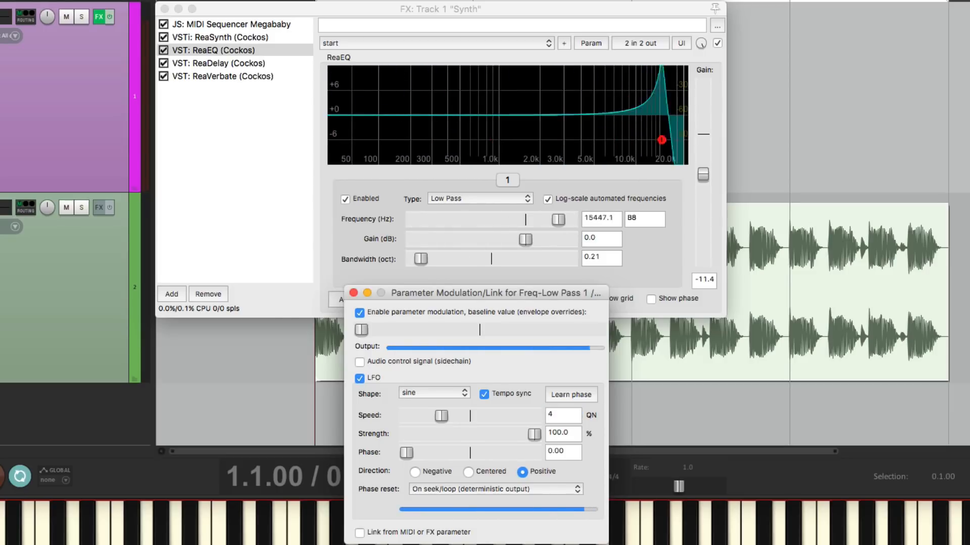
Set the LFO strength to 27.2 % and raise the modulation baseline to slightly above its midpoint while listening.
drag(534, 431, 444, 441)
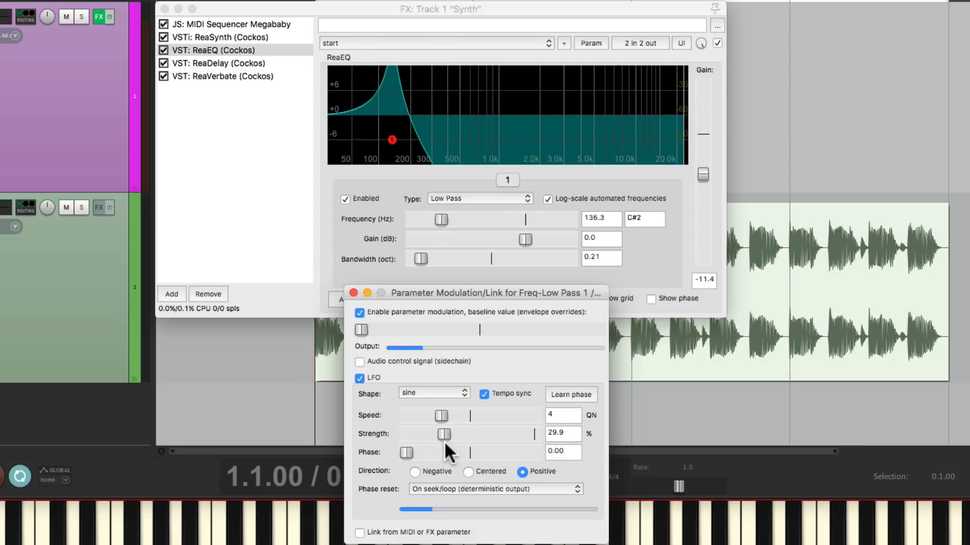
drag(359, 330, 472, 329)
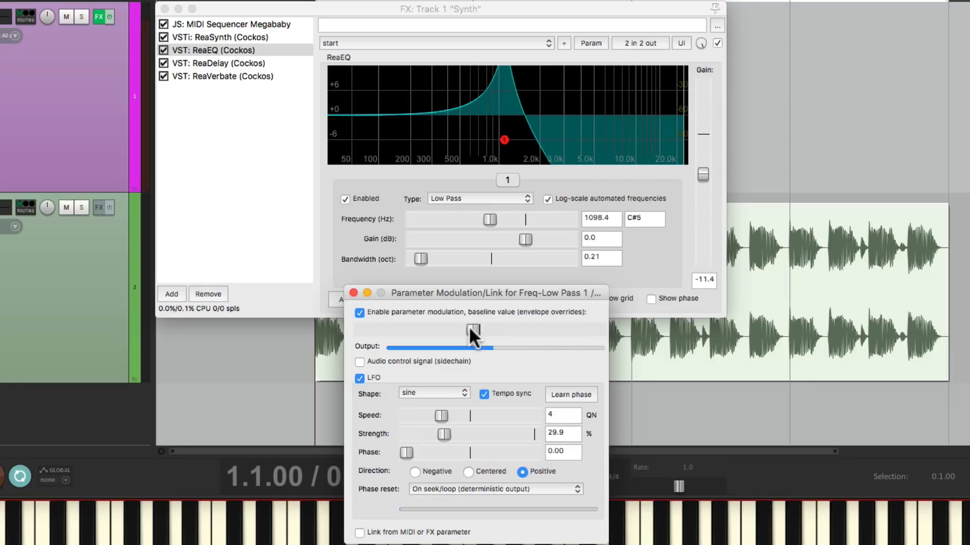
key(space)
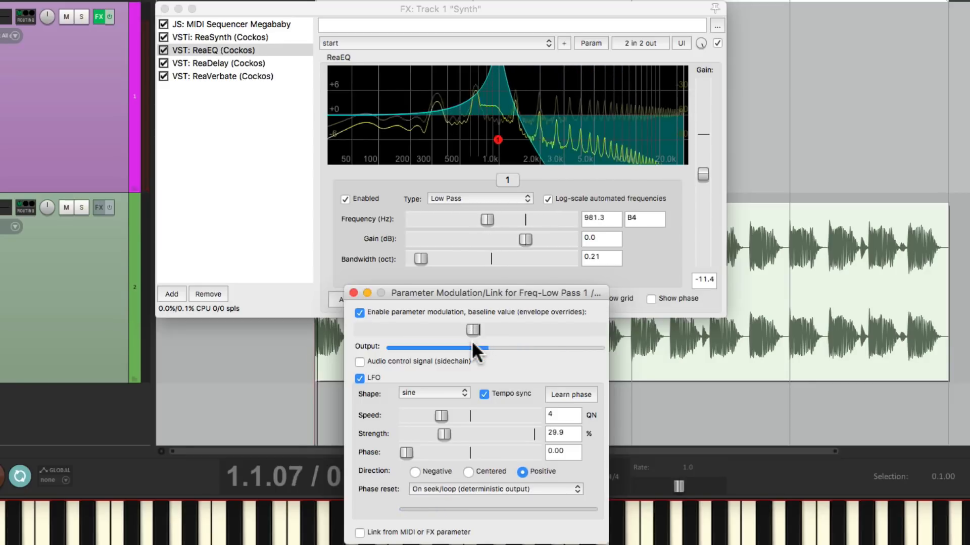
drag(473, 325, 465, 331)
drag(452, 428, 436, 434)
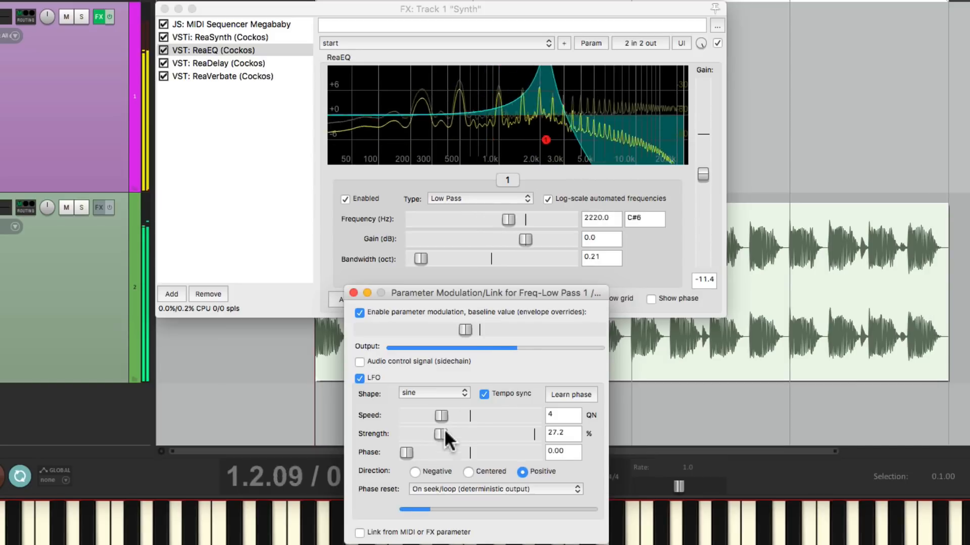
drag(463, 328, 487, 327)
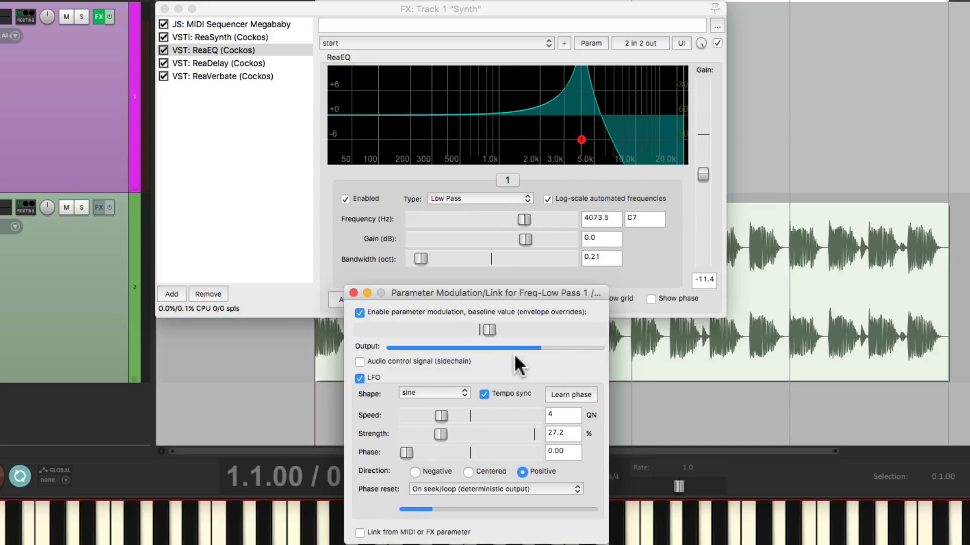
Set the LFO speed to 1.7500 QN during playback, and stop the project.
key(space)
drag(437, 410, 461, 415)
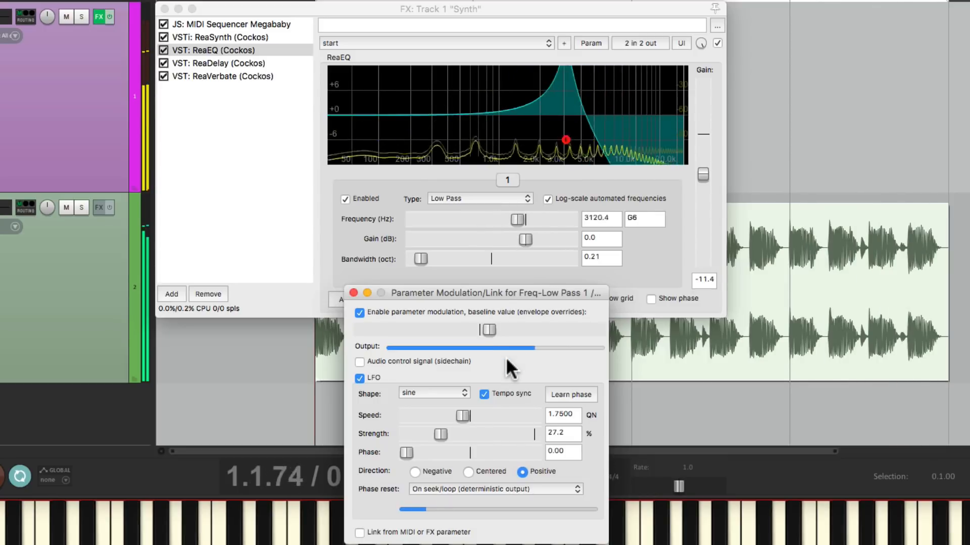
key(space)
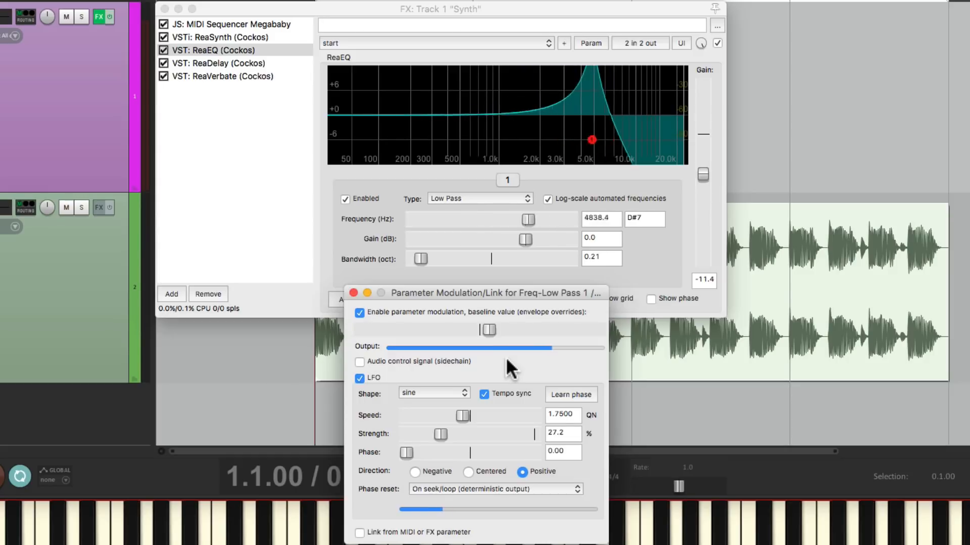
Close the frequency modulation settings and add JS: Volume/Pan Smoother v5 to the Synth track's effects between ReaEQ and ReaDelay.
click(354, 293)
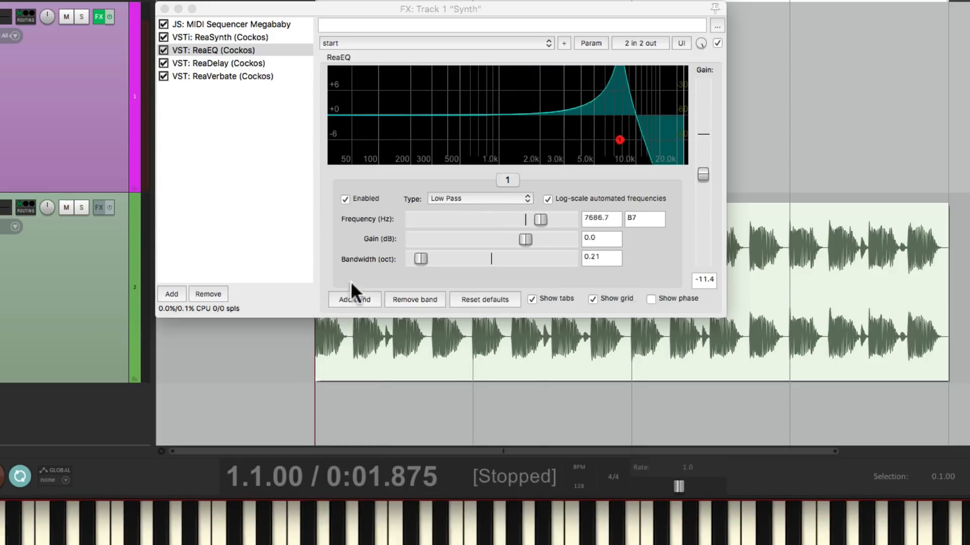
double_click(241, 202)
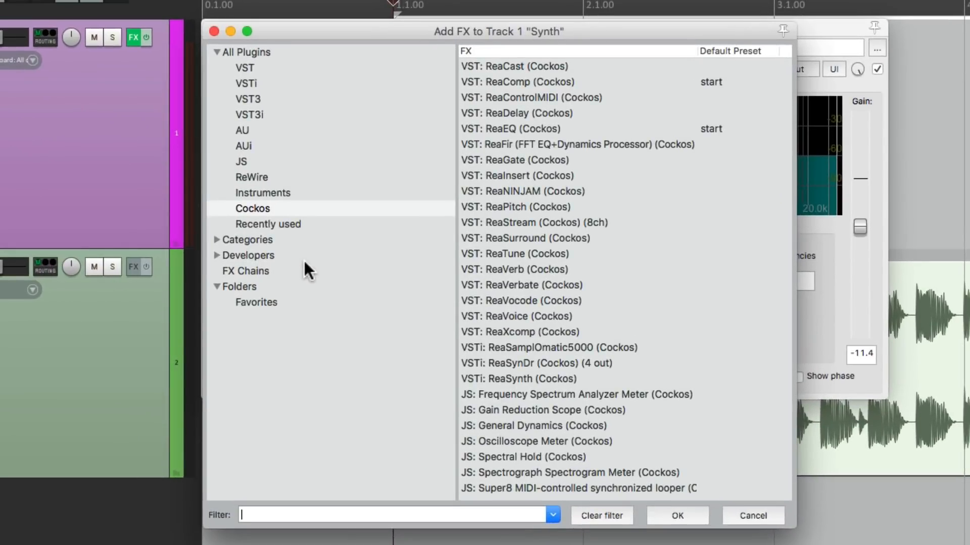
click(309, 51)
click(386, 515)
text(volume)
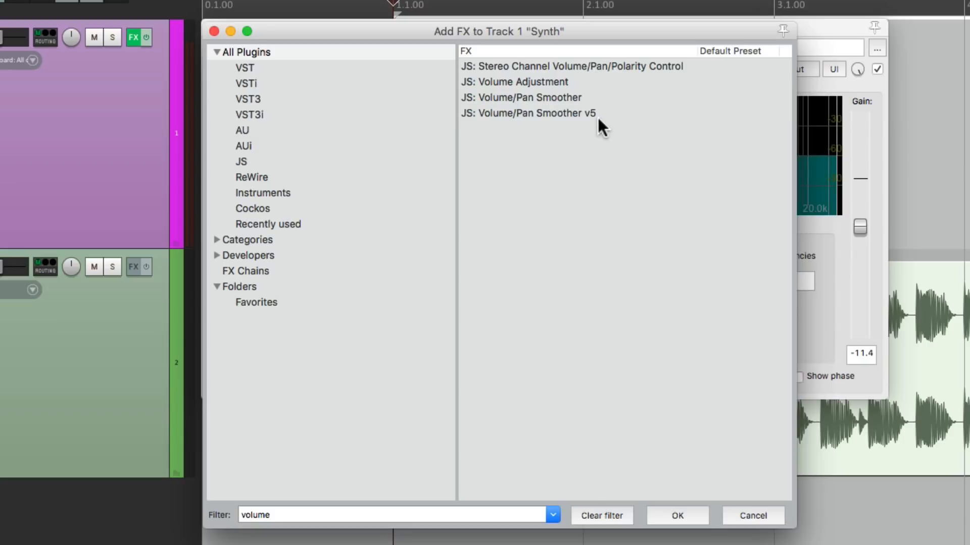
click(606, 115)
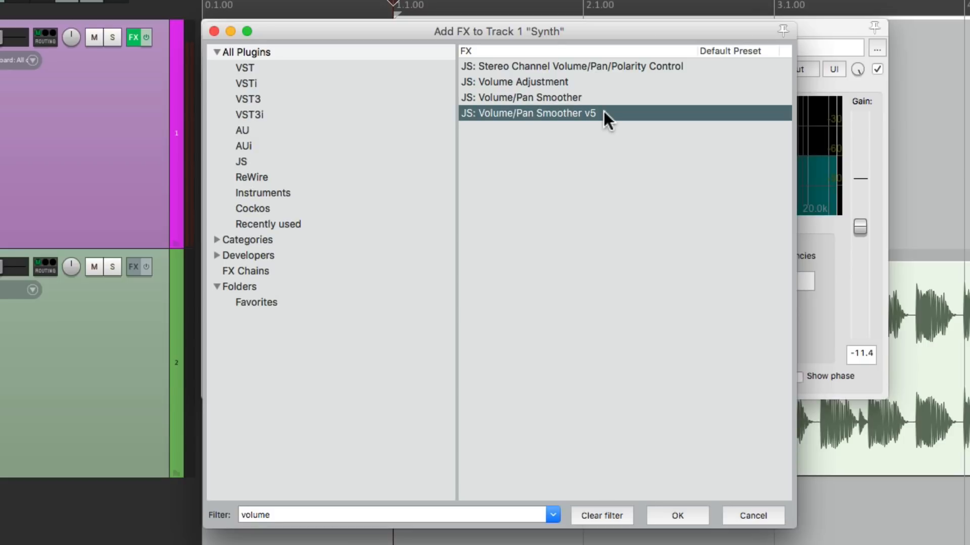
double_click(604, 112)
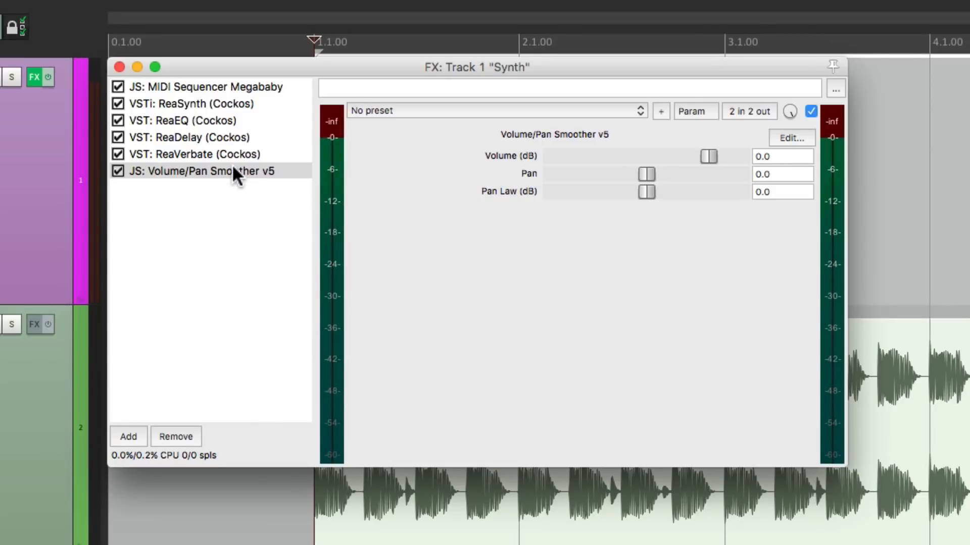
drag(232, 165, 235, 133)
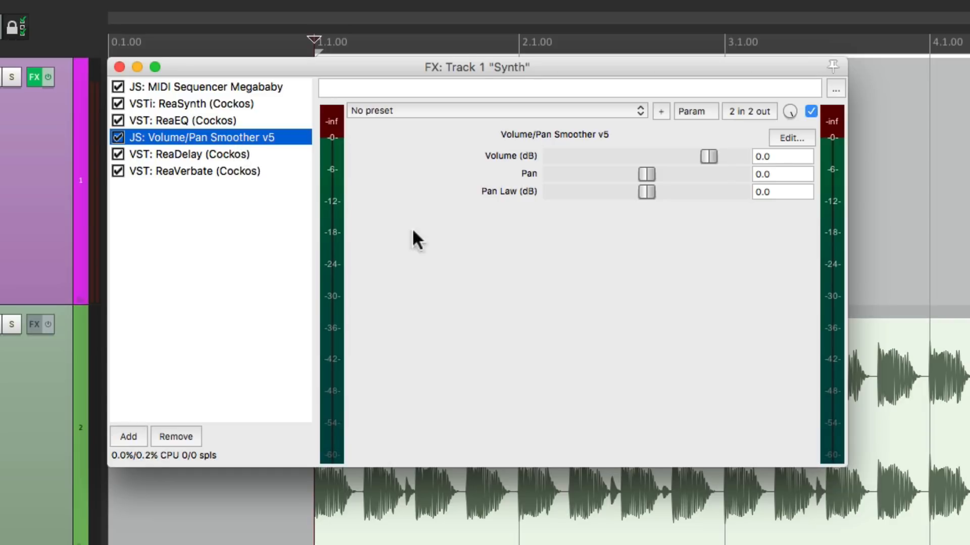
Enable parameter modulation on the Volume/Pan Smoother's Pan with a sine LFO in the Centered direction.
click(644, 171)
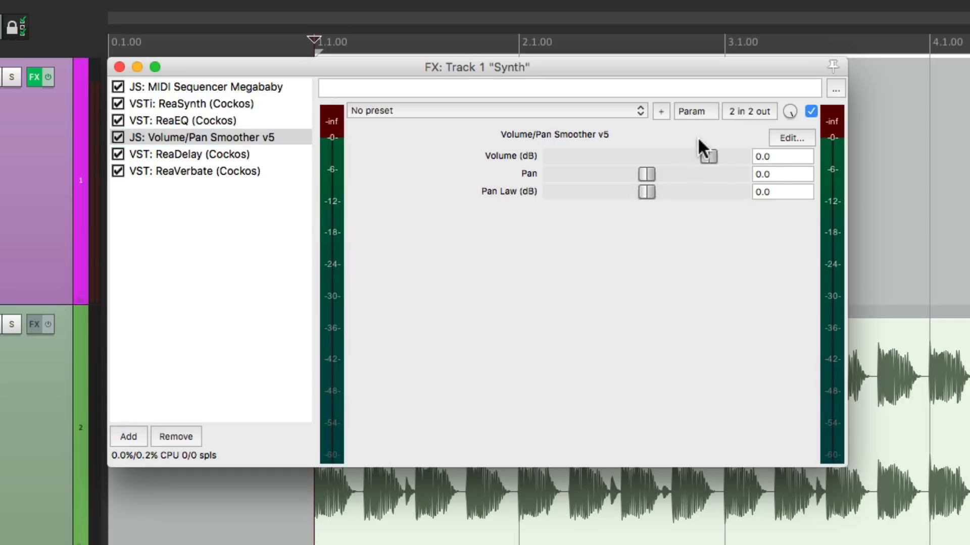
click(691, 113)
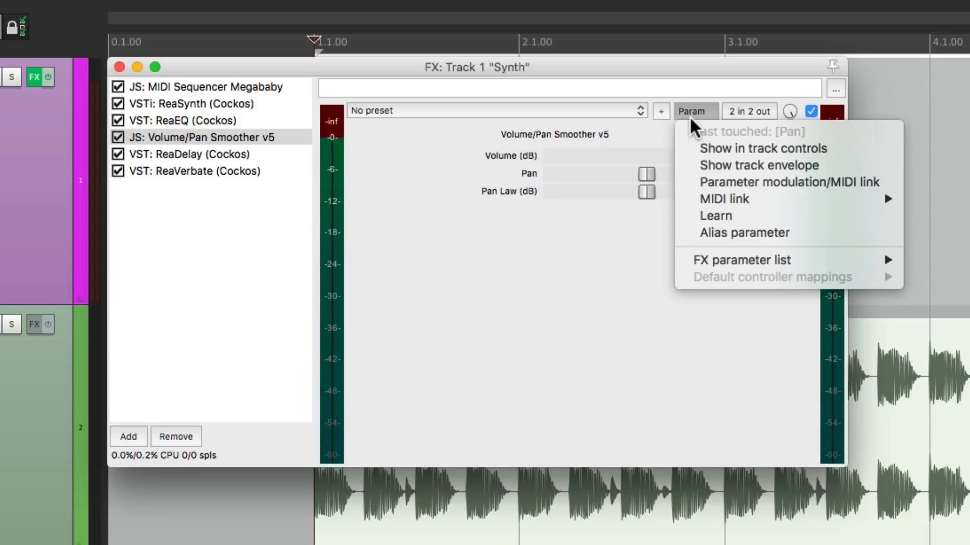
click(690, 179)
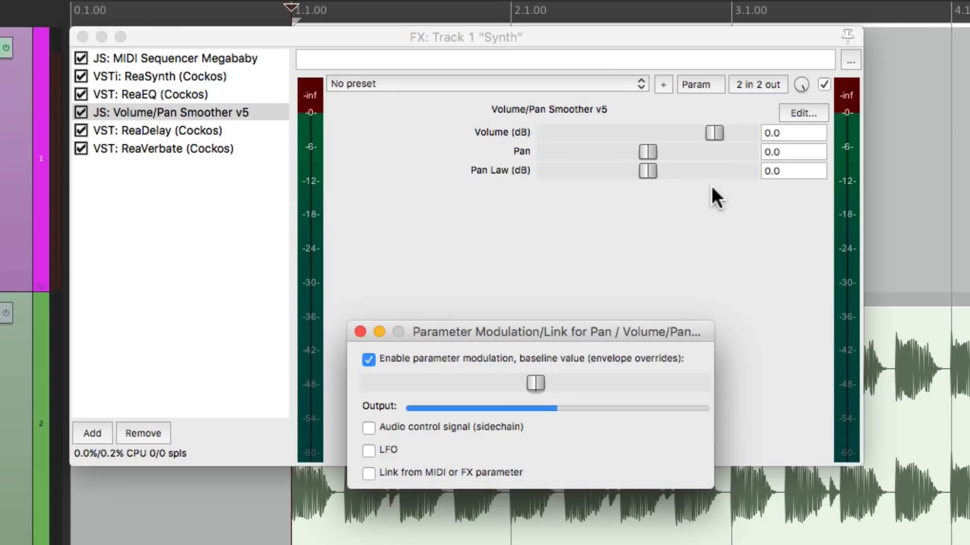
click(368, 450)
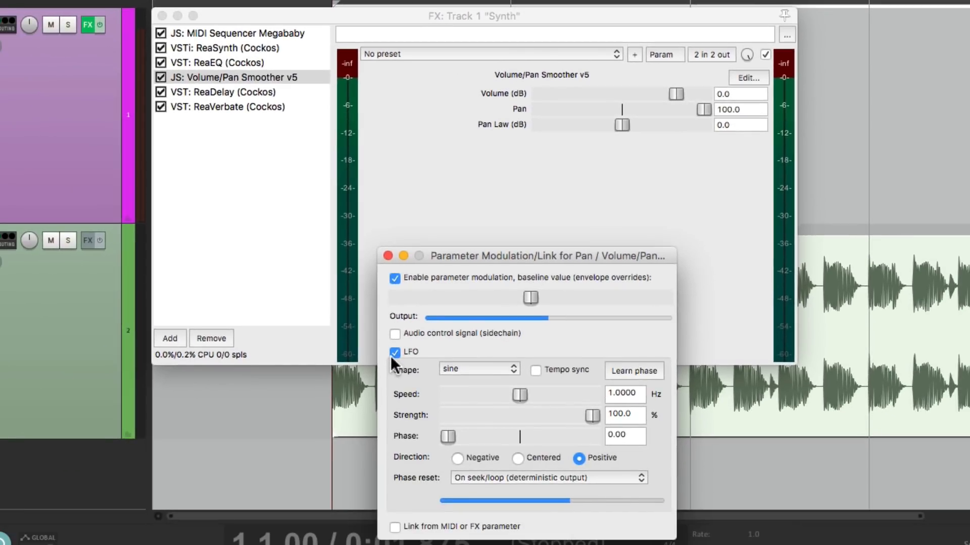
click(516, 458)
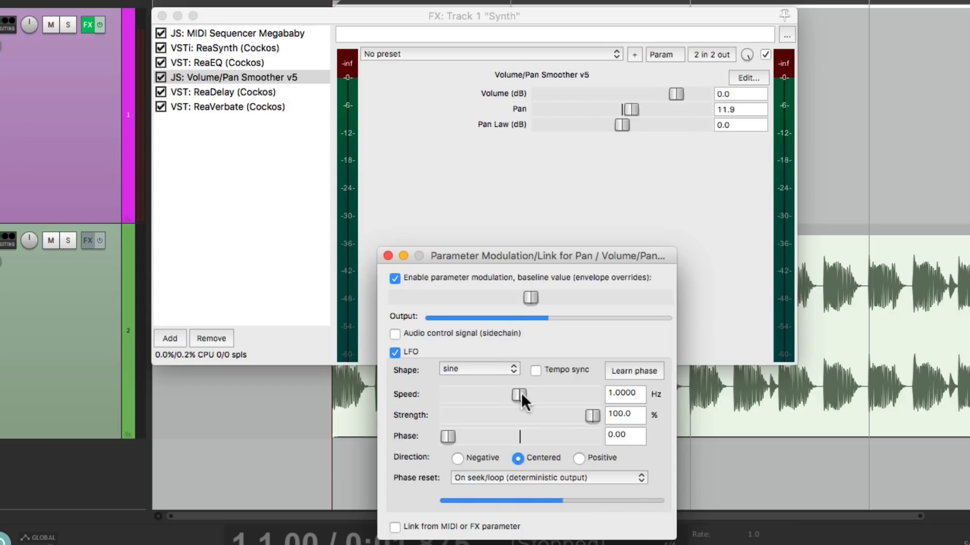
Set the pan LFO speed to 2.2500 Hz, audition the panning over the drum loop, and stop playback.
mouse_move(520, 395)
mouse_down()
mouse_move(492, 392)
mouse_move(533, 393)
mouse_up()
key(space)
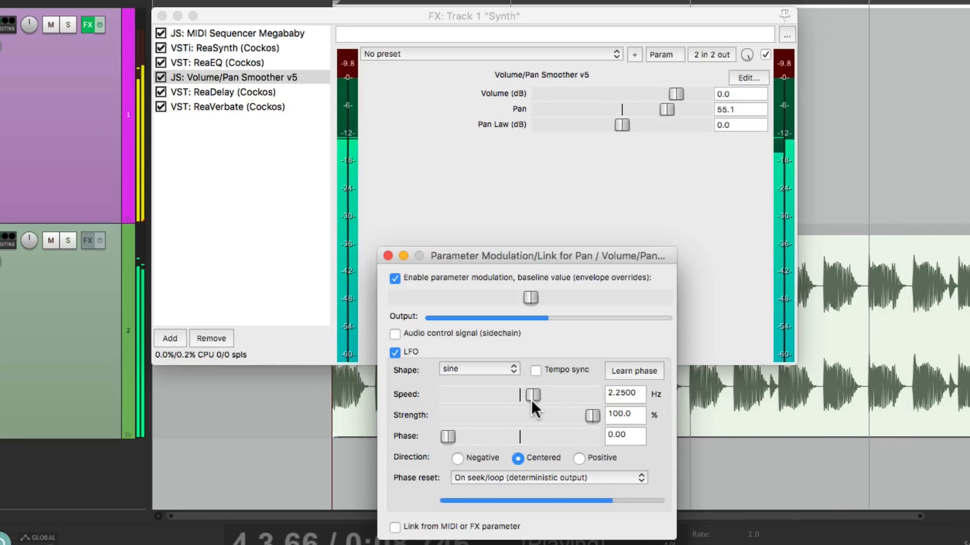
key(space)
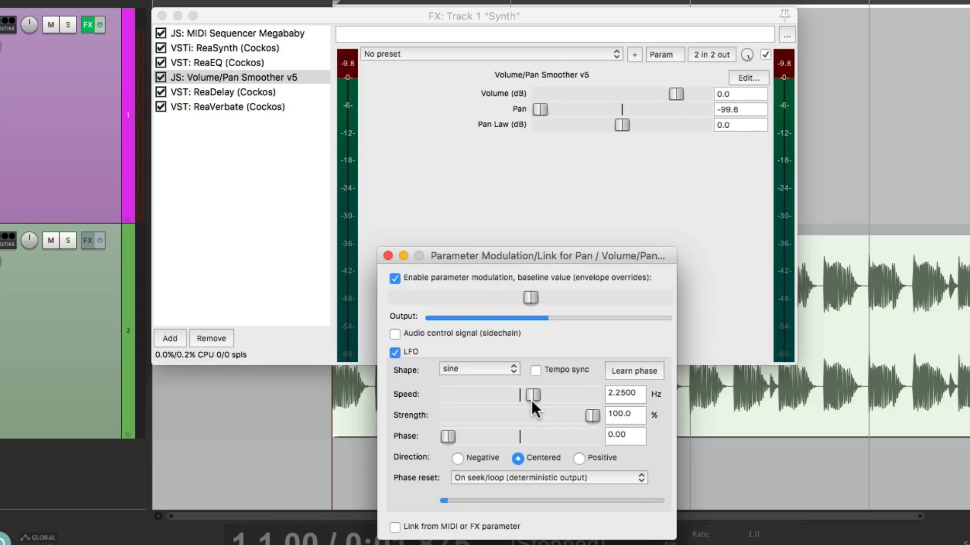
Set the pan LFO speed to 1.5833 Hz while the project plays, and stop playback.
key(space)
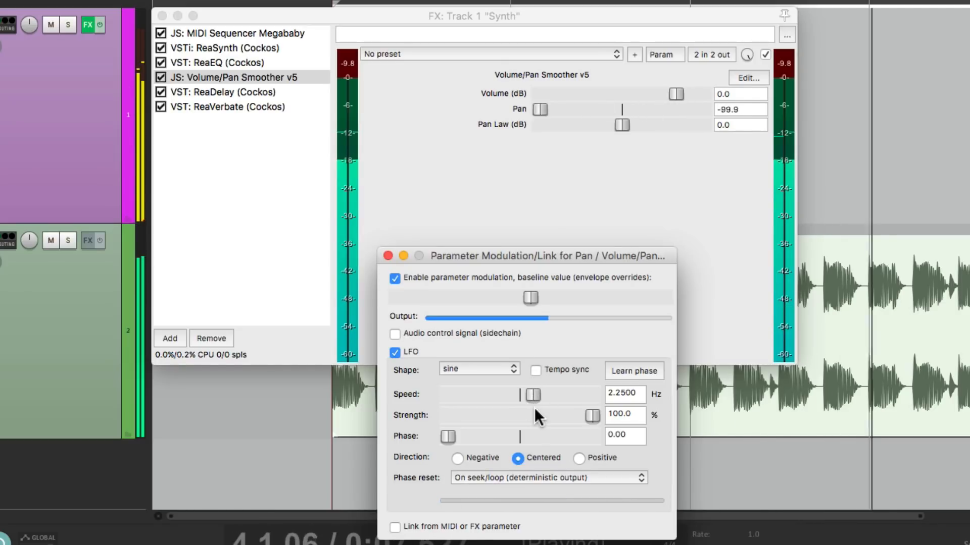
mouse_move(533, 395)
mouse_down()
mouse_move(511, 395)
mouse_move(543, 390)
mouse_move(506, 395)
mouse_move(527, 390)
mouse_up()
key(space)
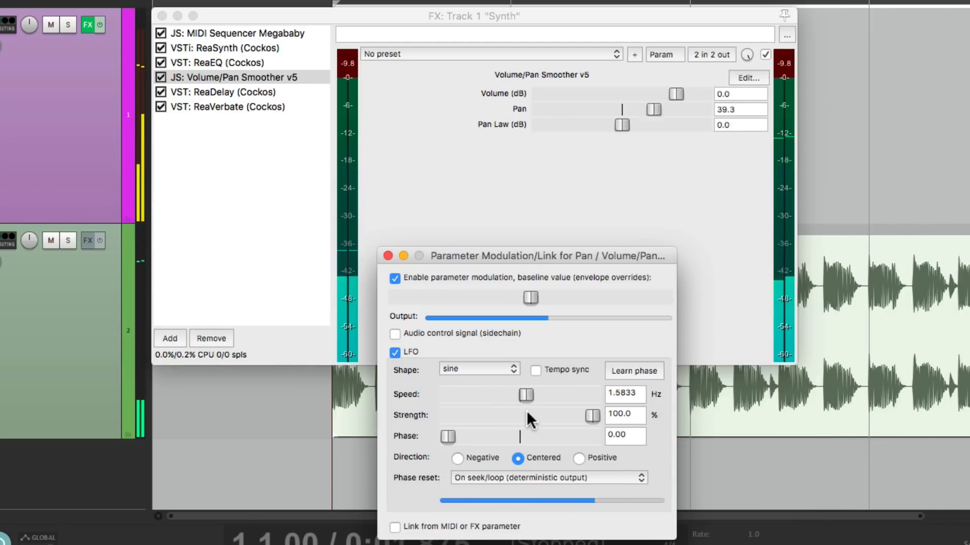